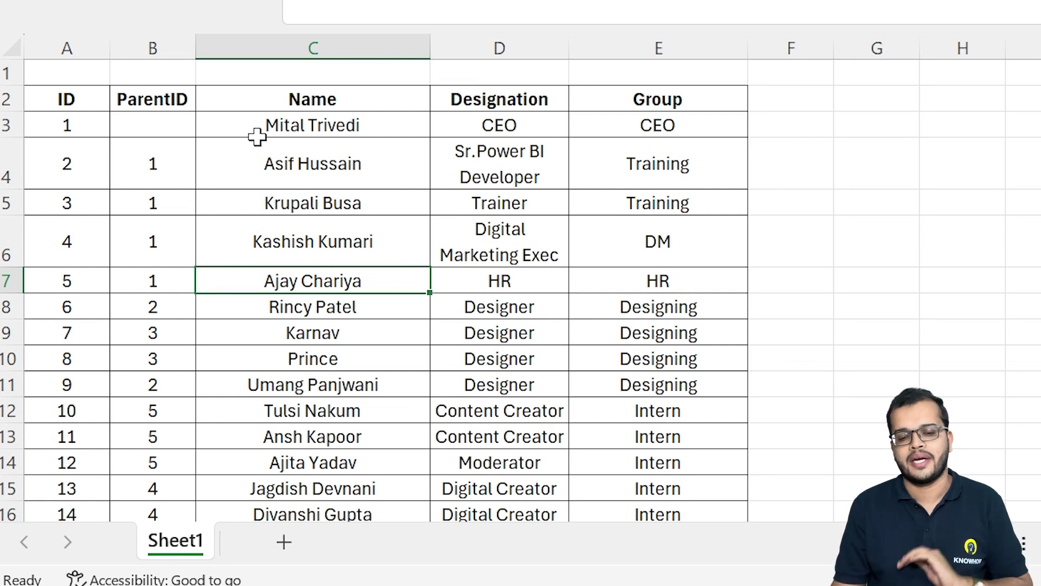
Walk through the ID, ParentID, Name, Designation and Group columns, noting the CEO has no ParentID.
scroll(188, 127, "down", 1)
scroll(188, 128, "up", 1)
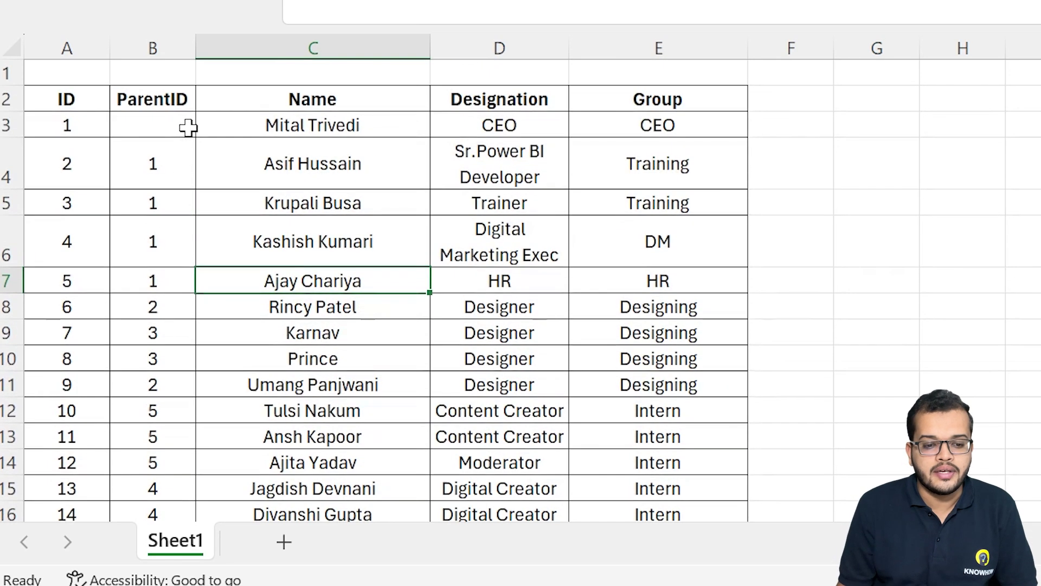
left_click(45, 100)
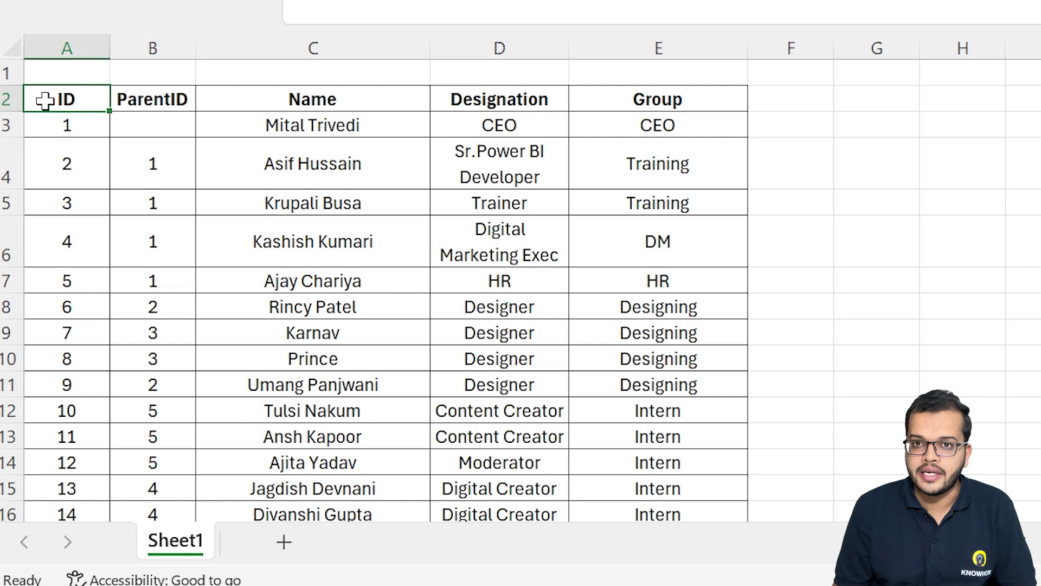
left_click(153, 100)
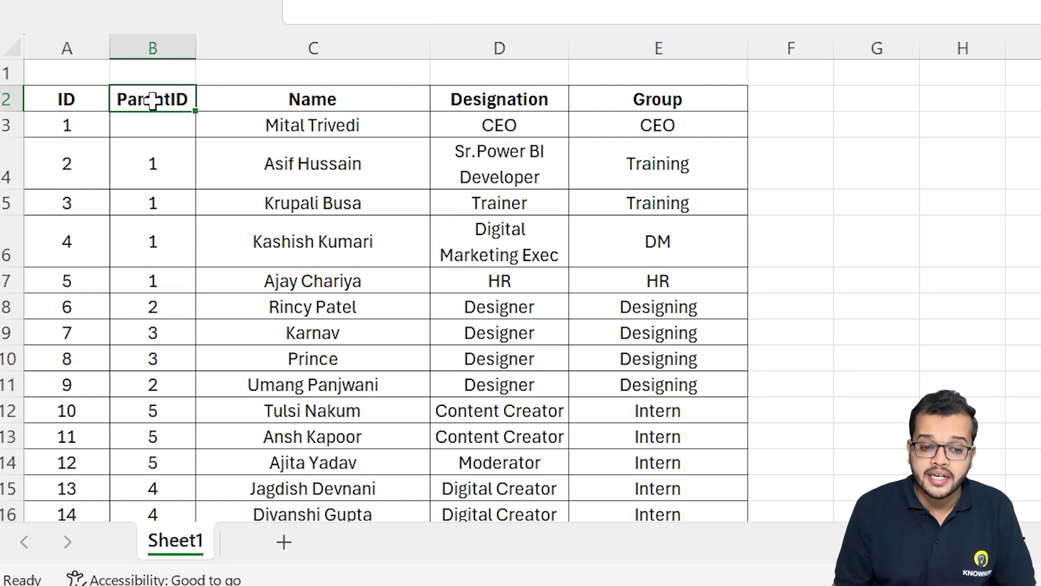
left_click(316, 99)
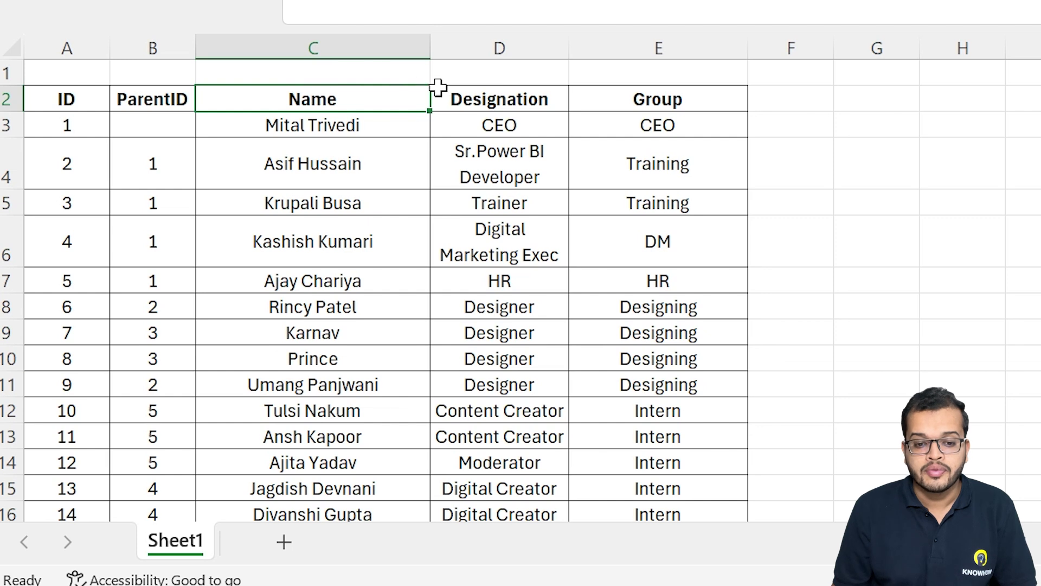
left_click(531, 105)
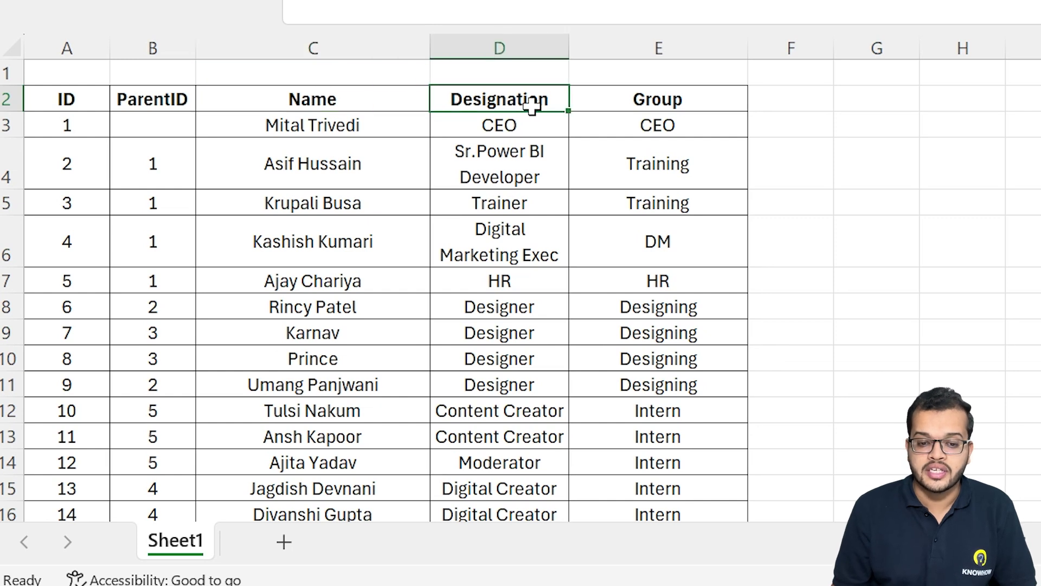
left_click(634, 104)
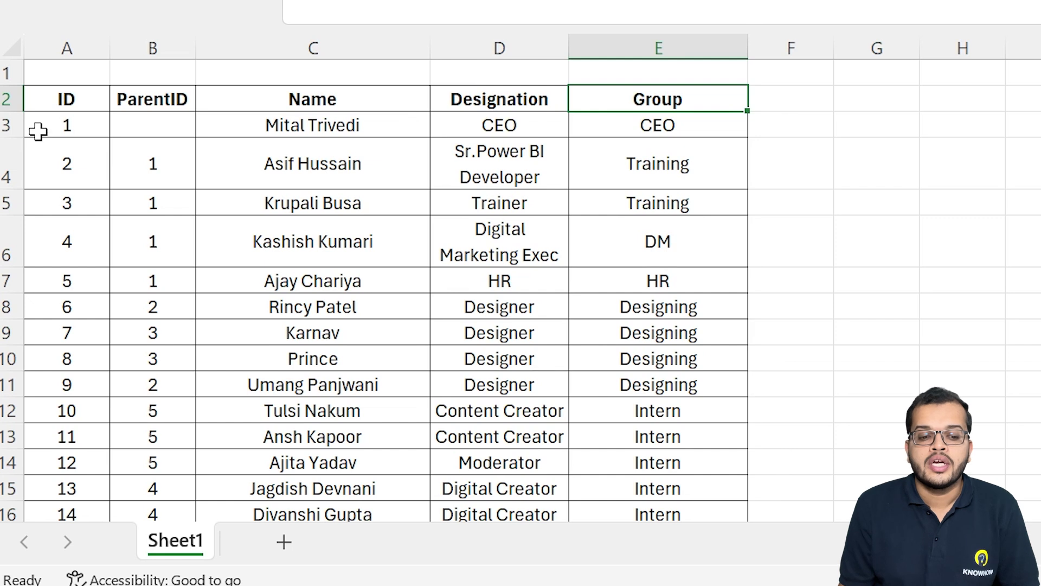
left_click(303, 124)
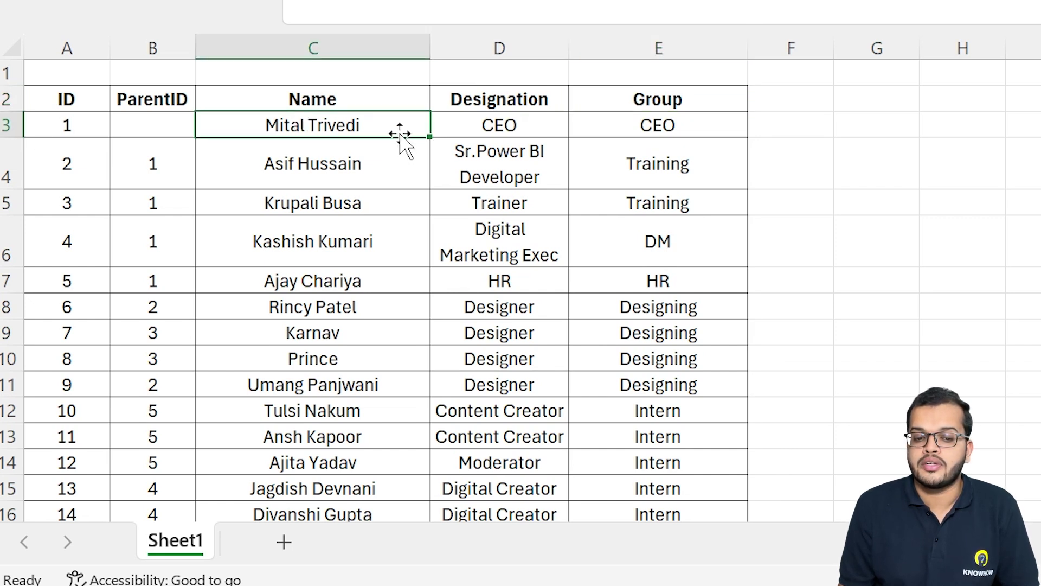
left_click(165, 127)
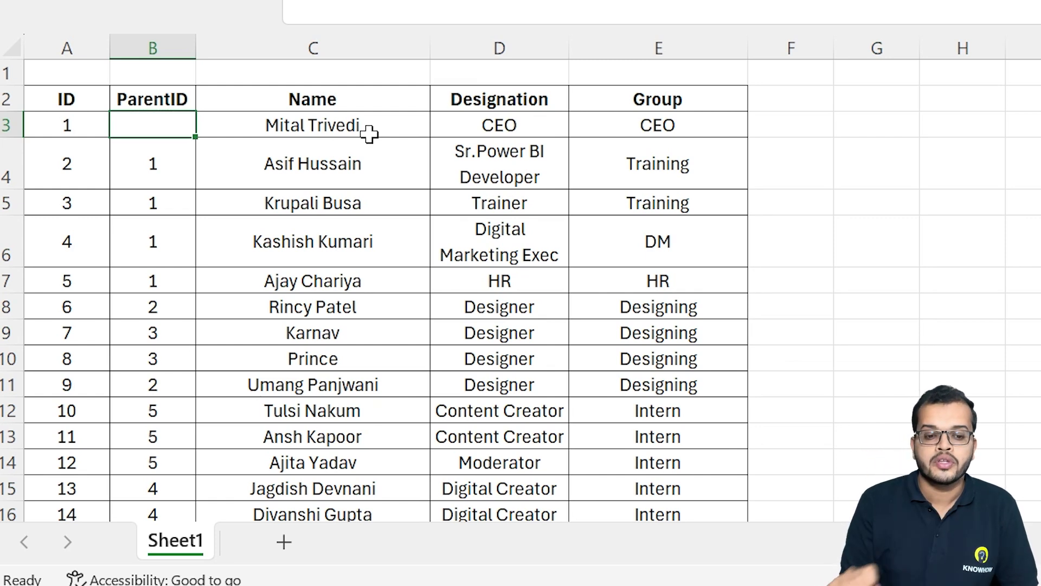
Show that the CEO's four direct reports all carry ParentID 1.
left_click(55, 160)
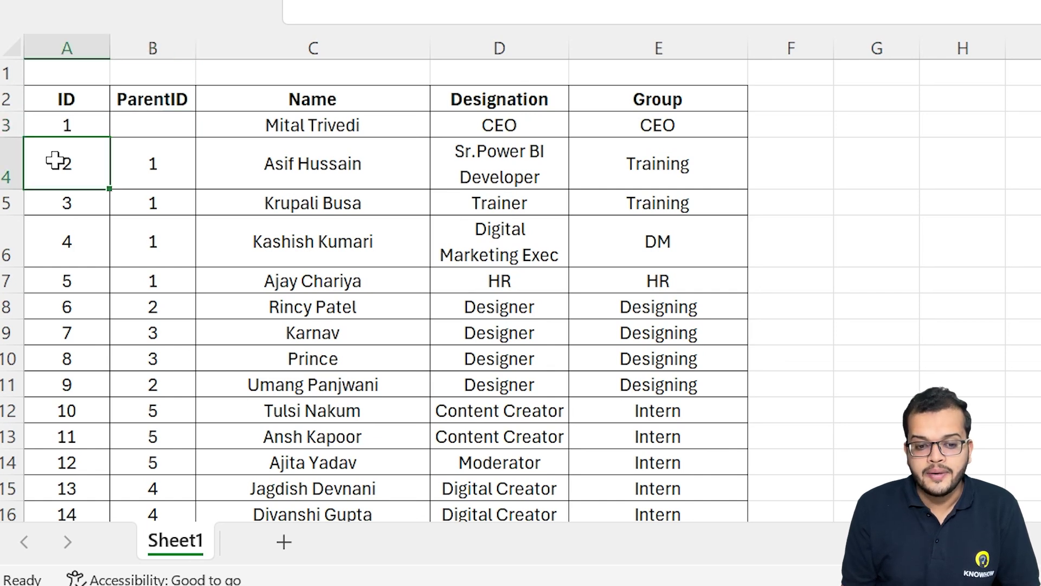
left_click(278, 163)
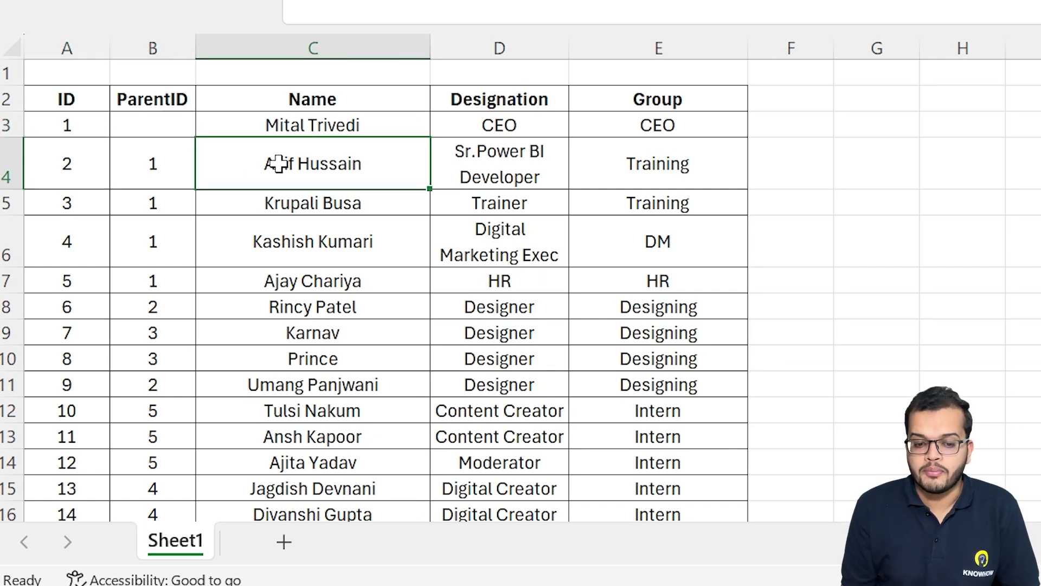
left_click_drag(278, 163, 297, 279)
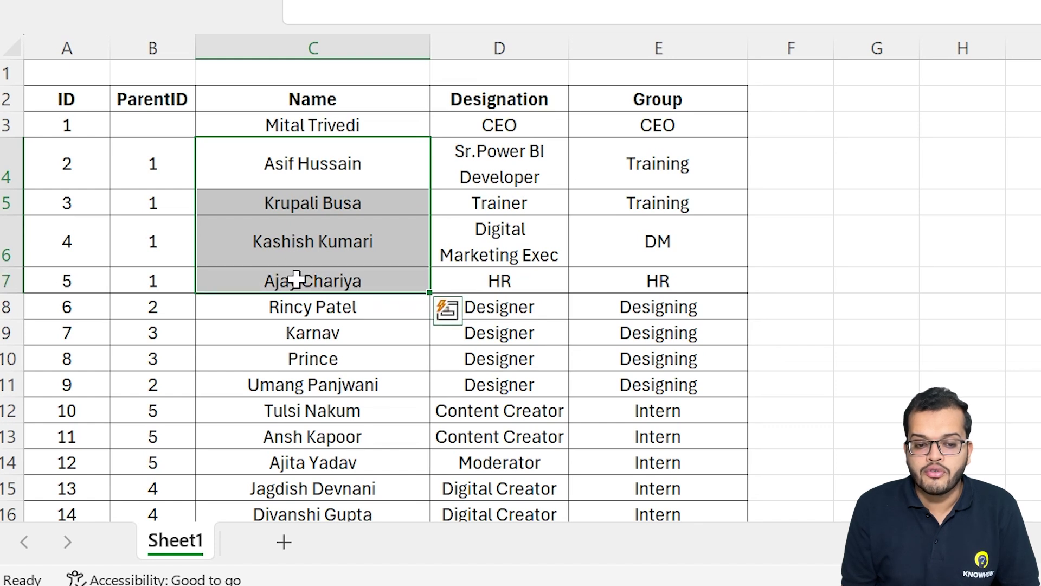
left_click_drag(160, 158, 170, 275)
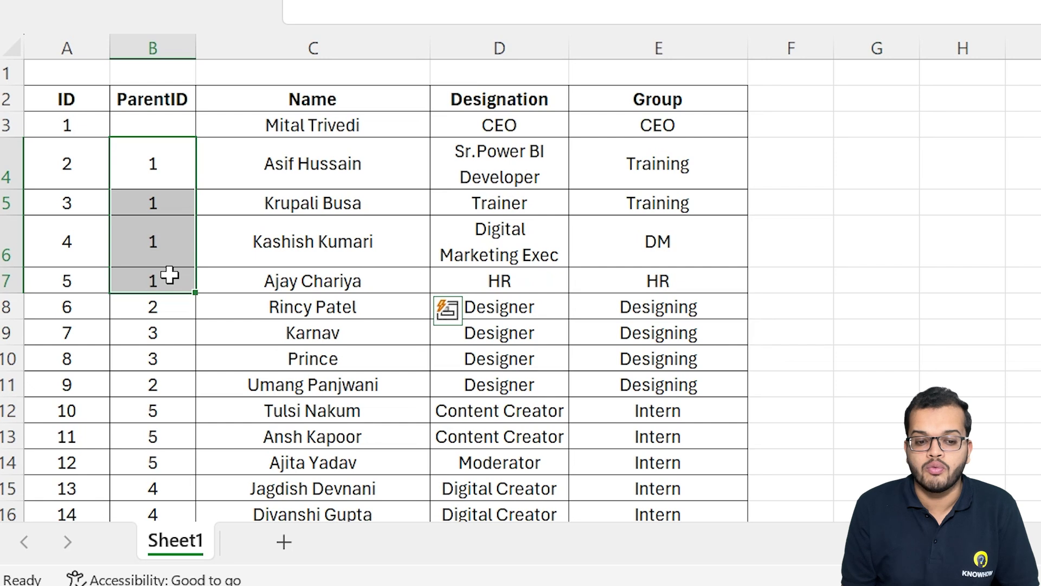
left_click(267, 116)
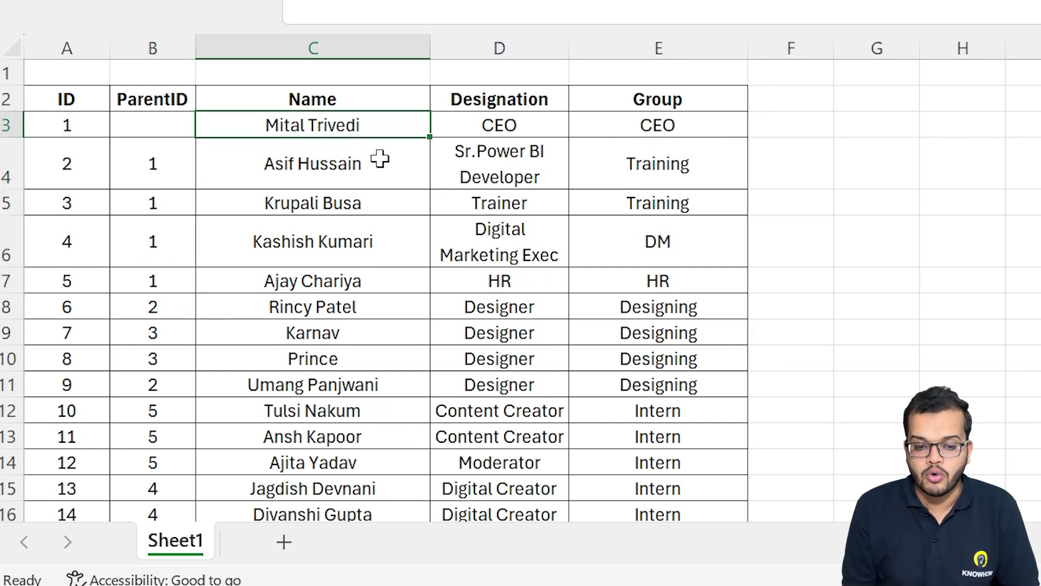
left_click(349, 164)
left_click_drag(346, 190, 355, 280)
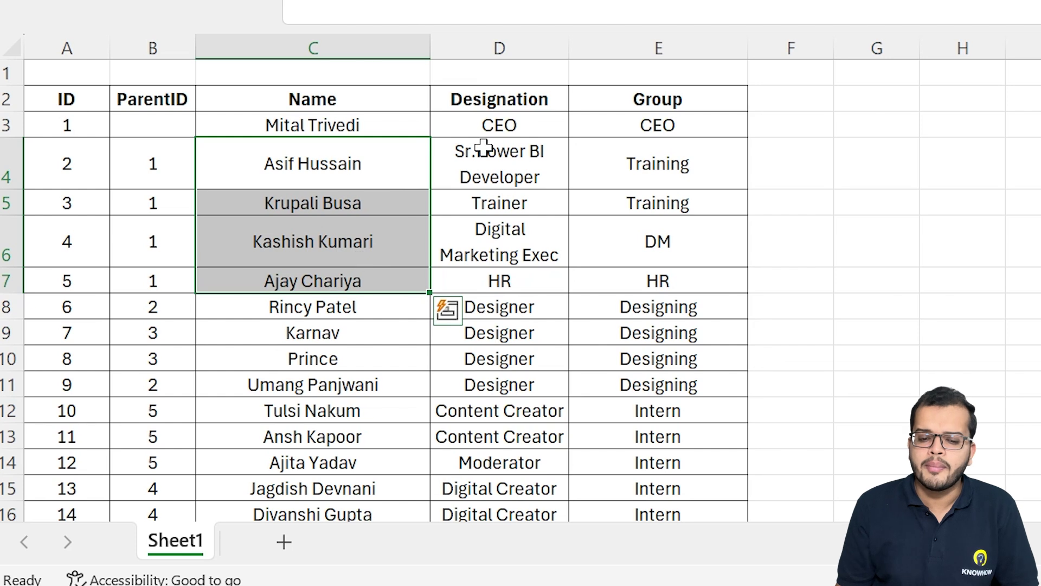
left_click_drag(488, 149, 518, 281)
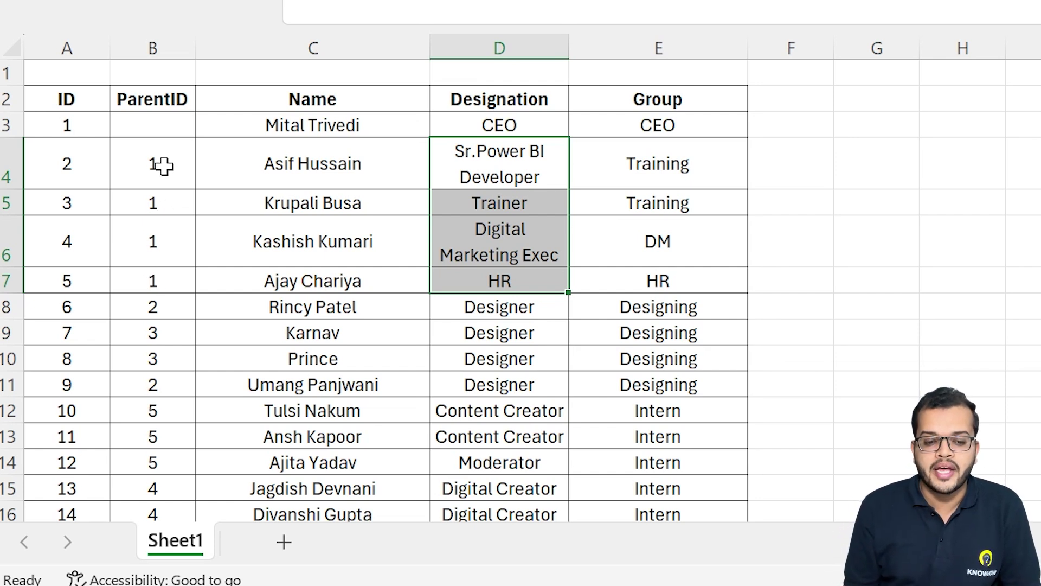
left_click_drag(163, 165, 160, 279)
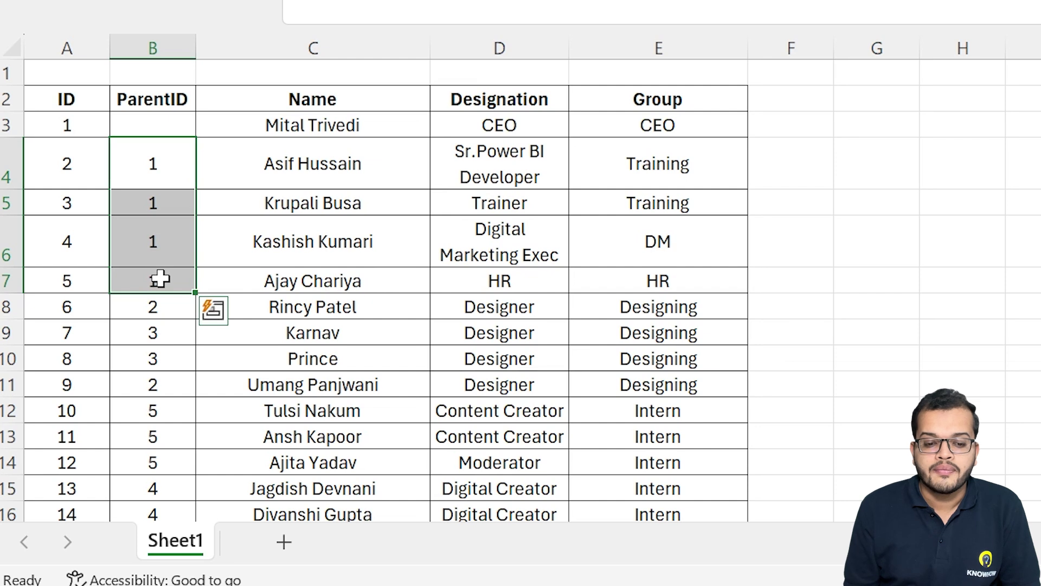
left_click(159, 308)
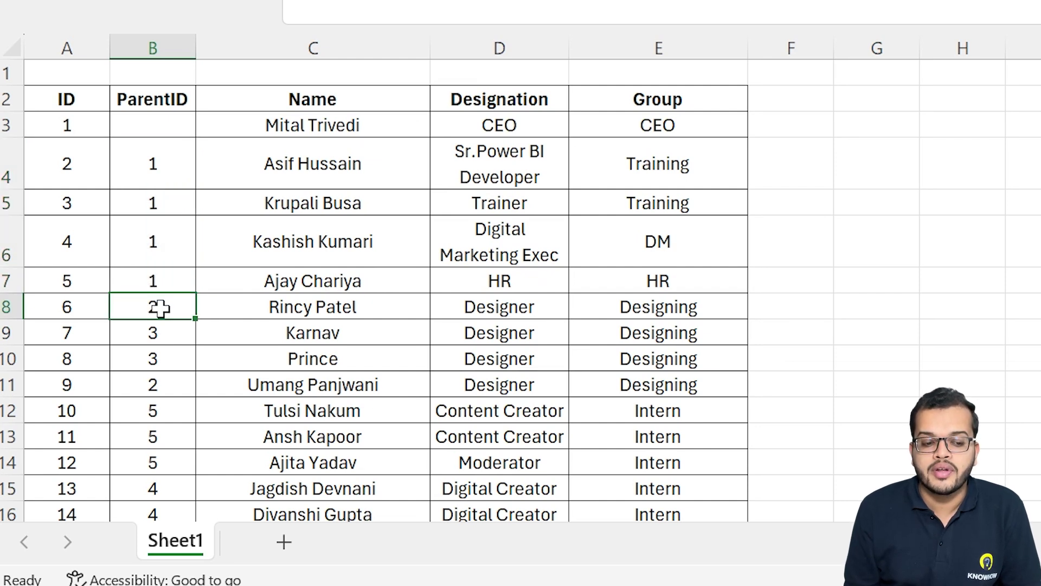
Show that the designers in rows 8 and 11 report to employee ID 2.
left_click(267, 309)
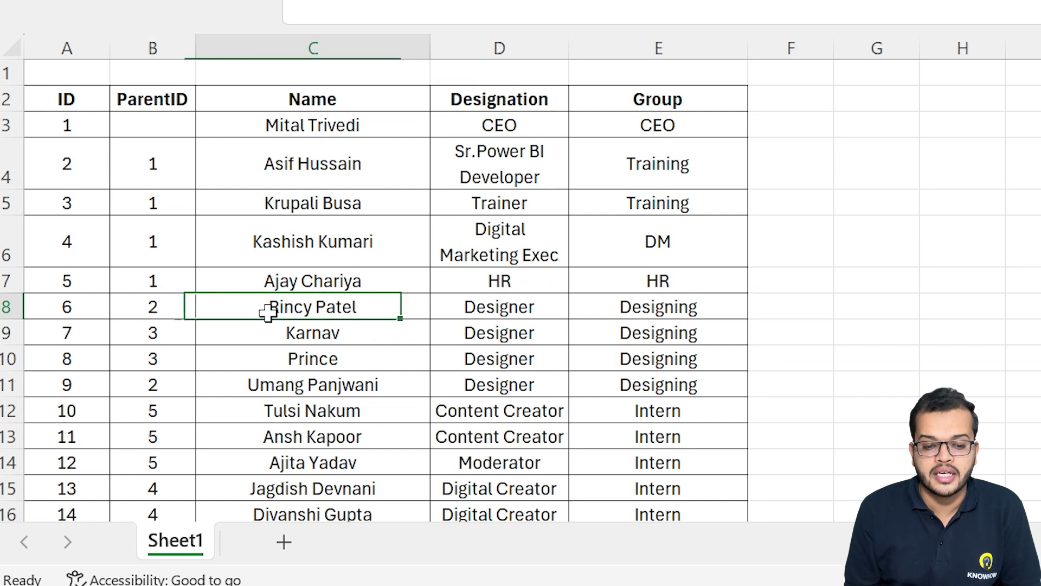
left_click(274, 387)
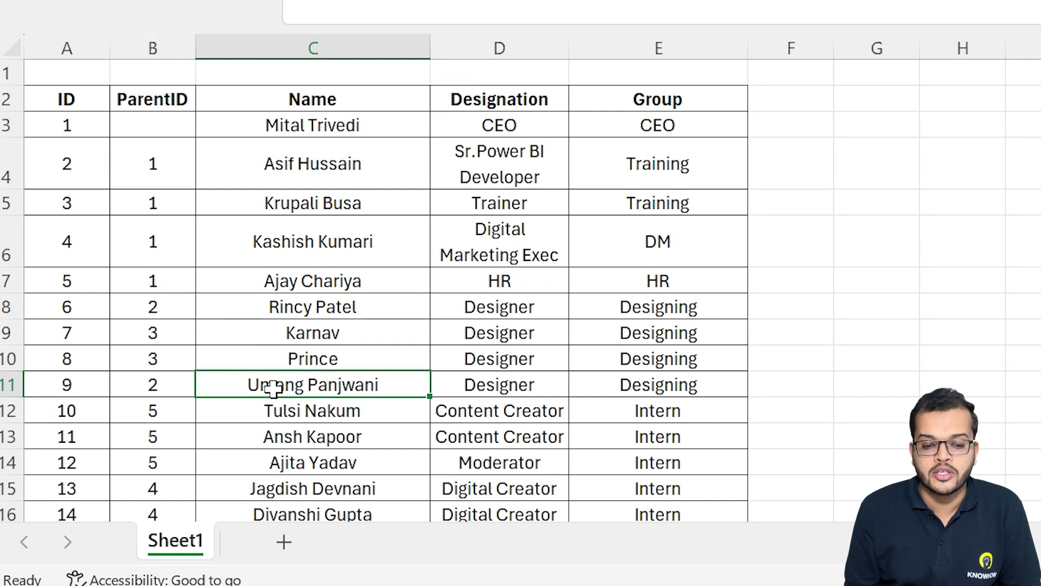
left_click(275, 310)
left_click(279, 385)
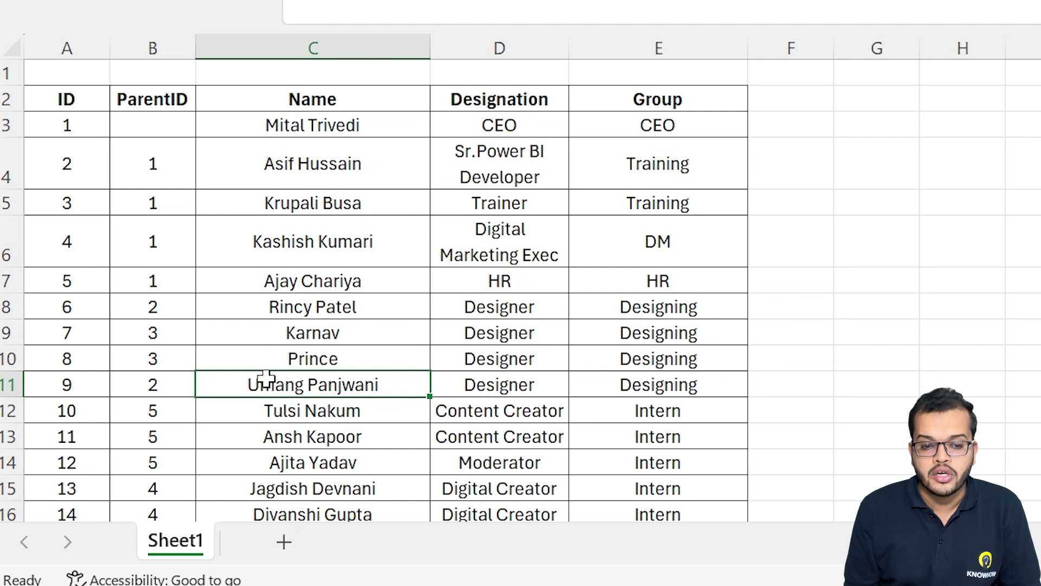
left_click(60, 164)
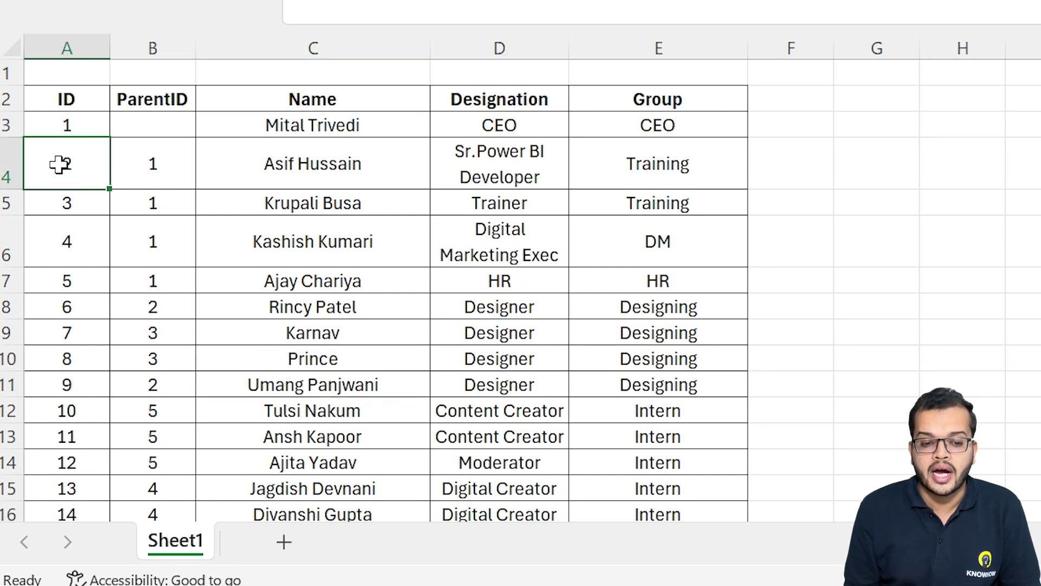
left_click(271, 164)
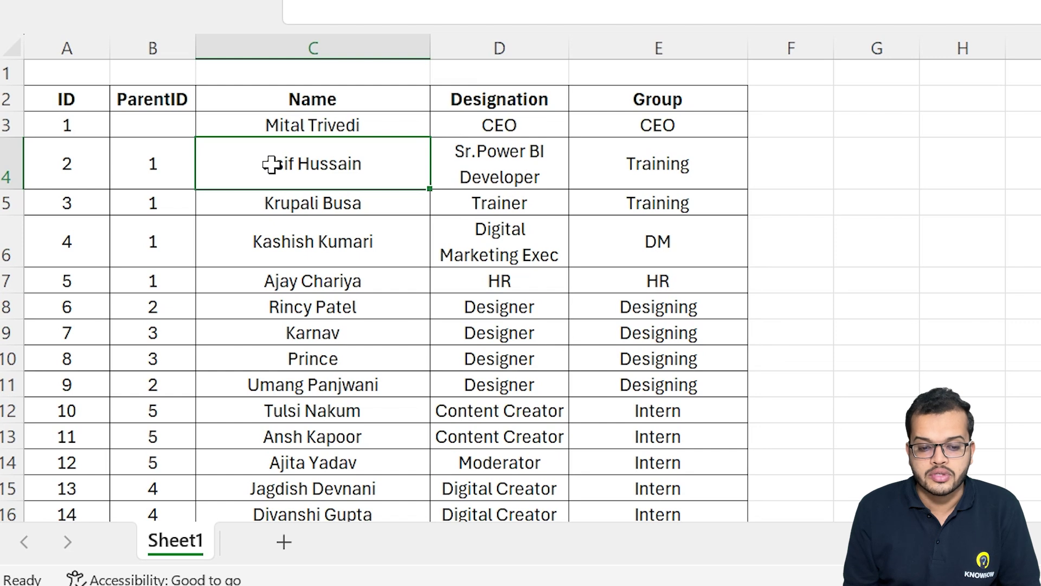
left_click_drag(168, 307, 278, 306)
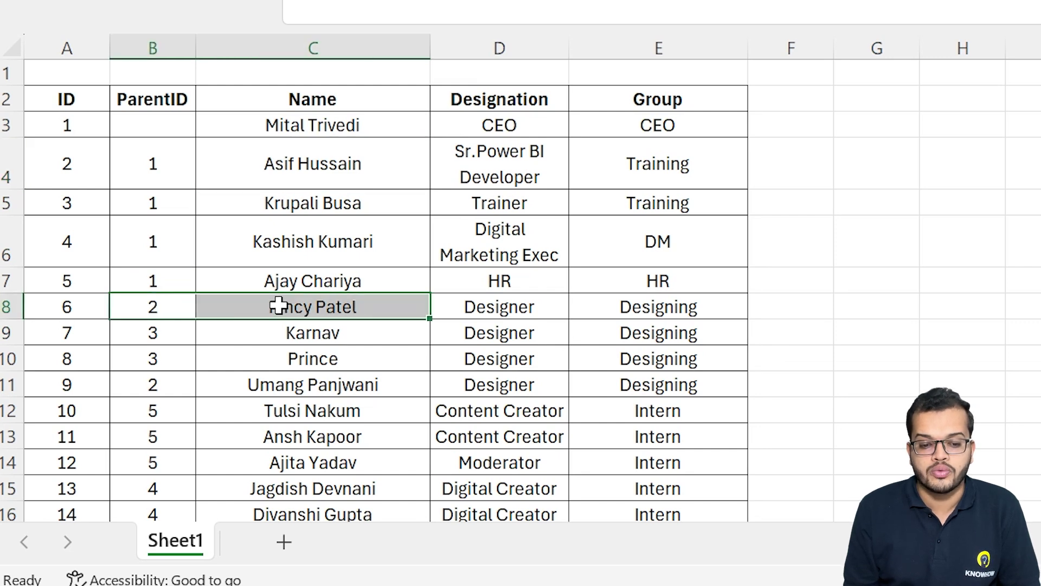
left_click_drag(153, 386, 243, 384)
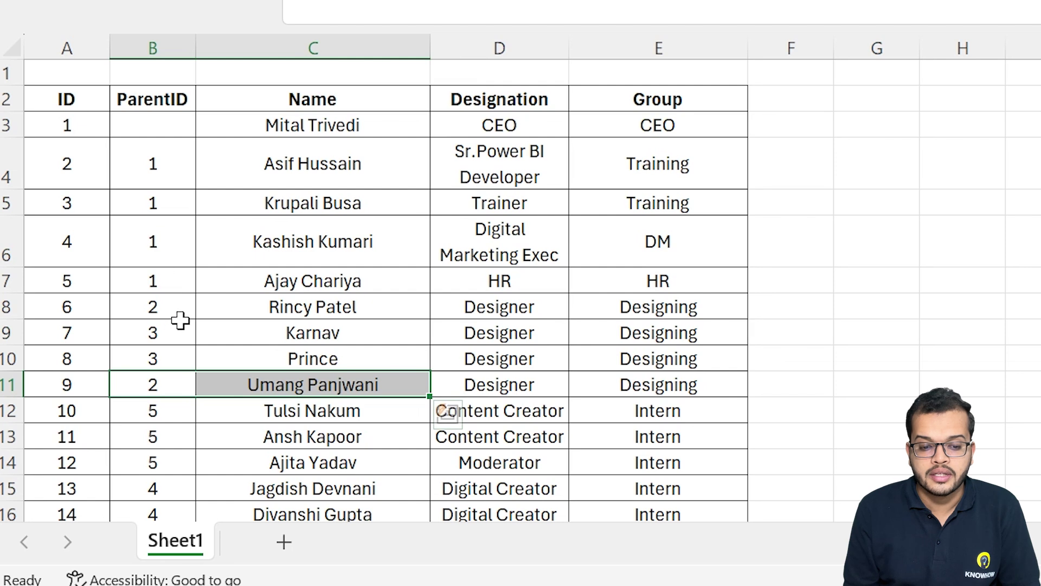
Show that the designers in rows 9 and 10 report to employee ID 3.
left_click(288, 336)
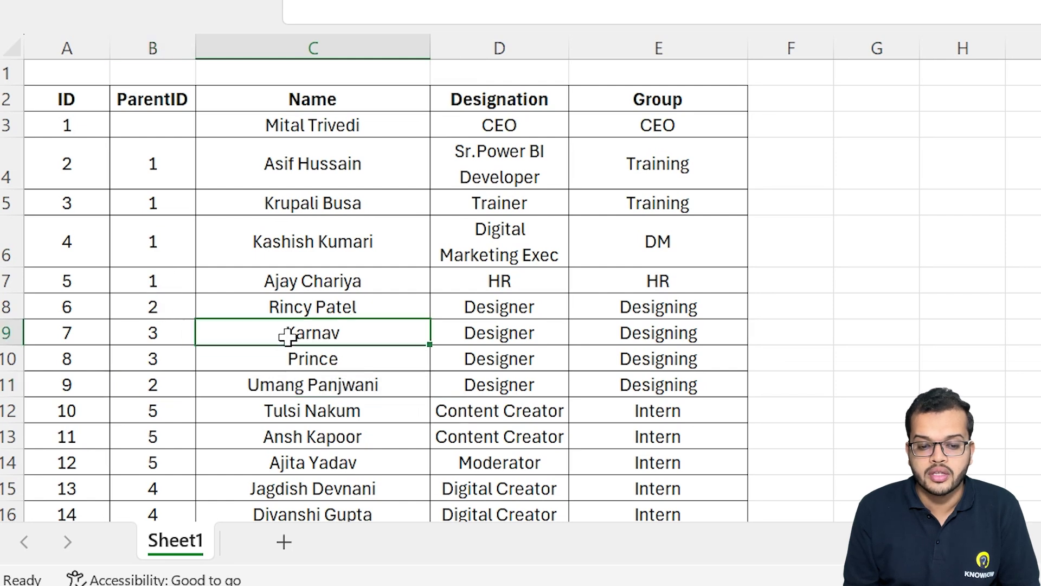
left_click(133, 335)
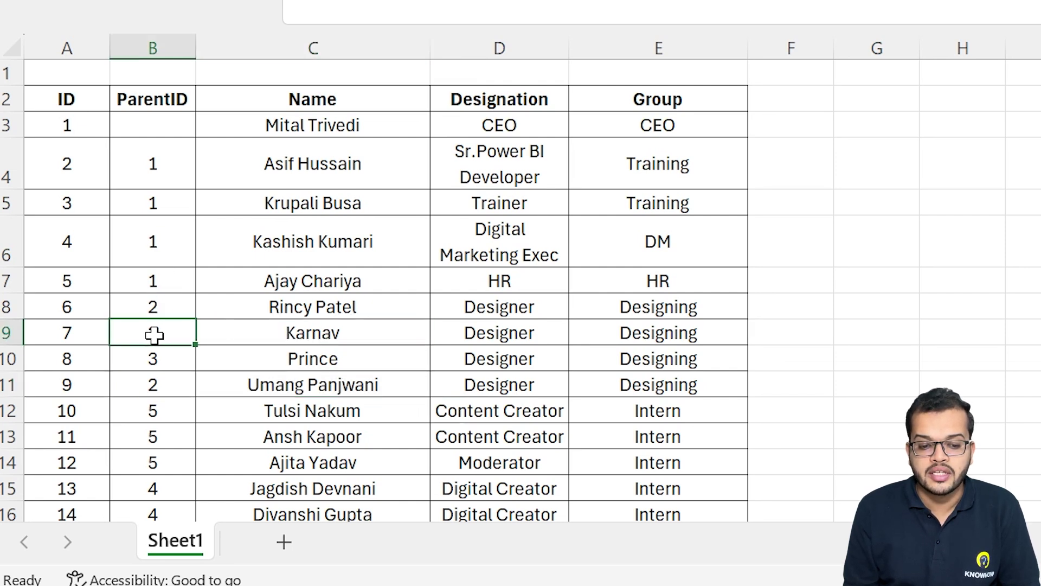
left_click(160, 362)
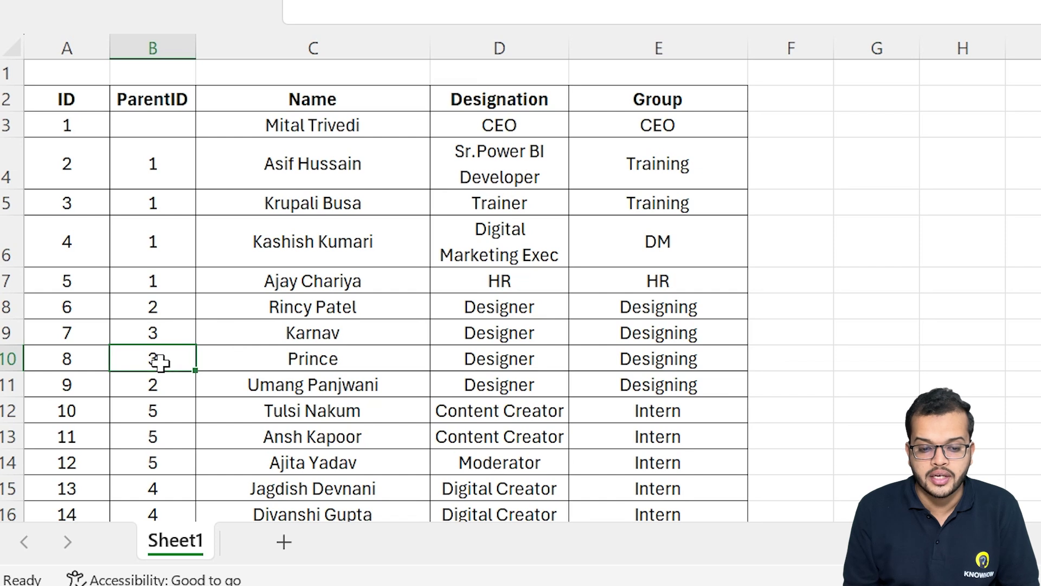
left_click(85, 211)
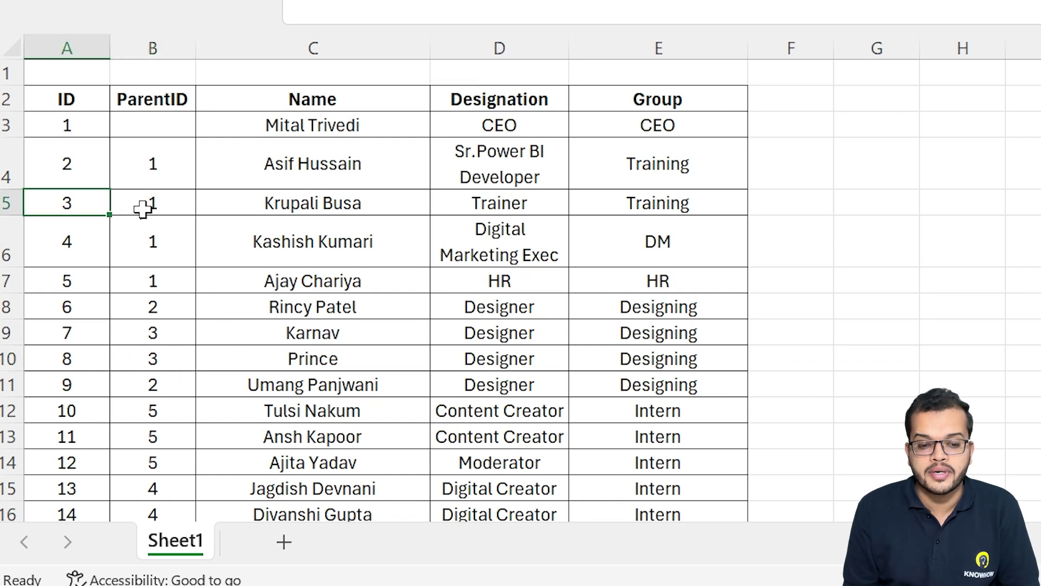
left_click(261, 203)
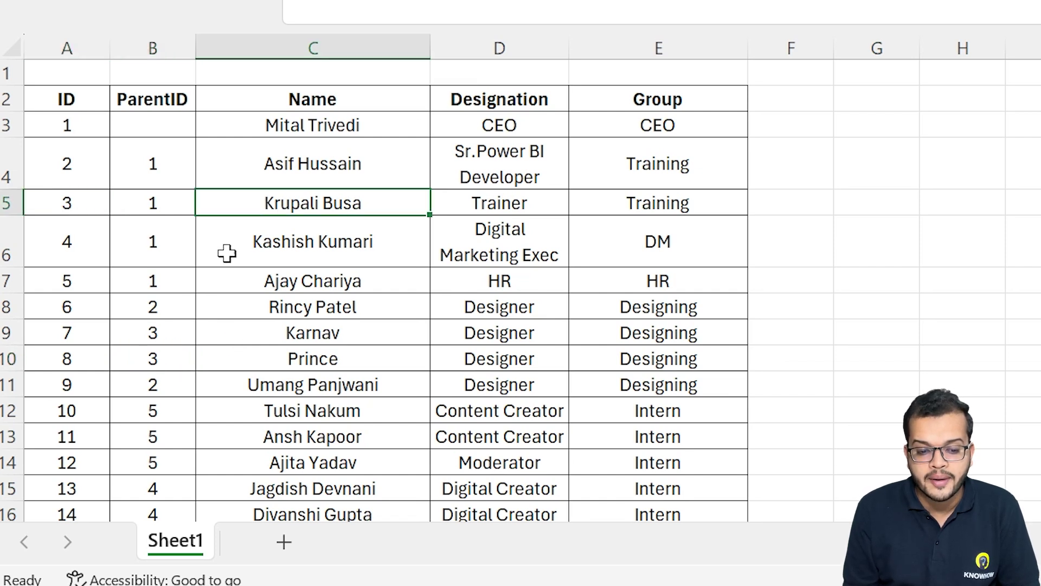
left_click(259, 335)
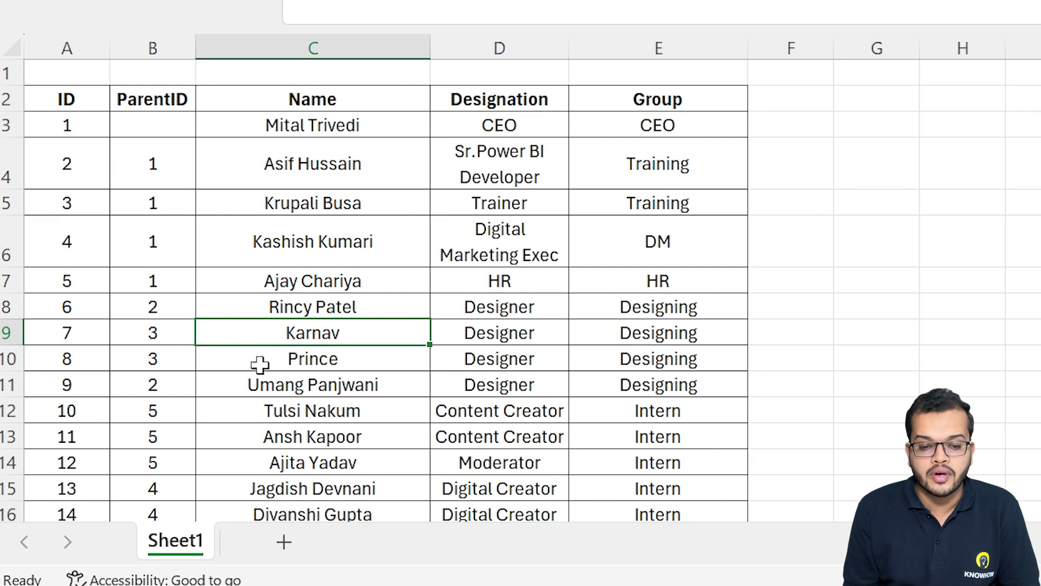
left_click(261, 362)
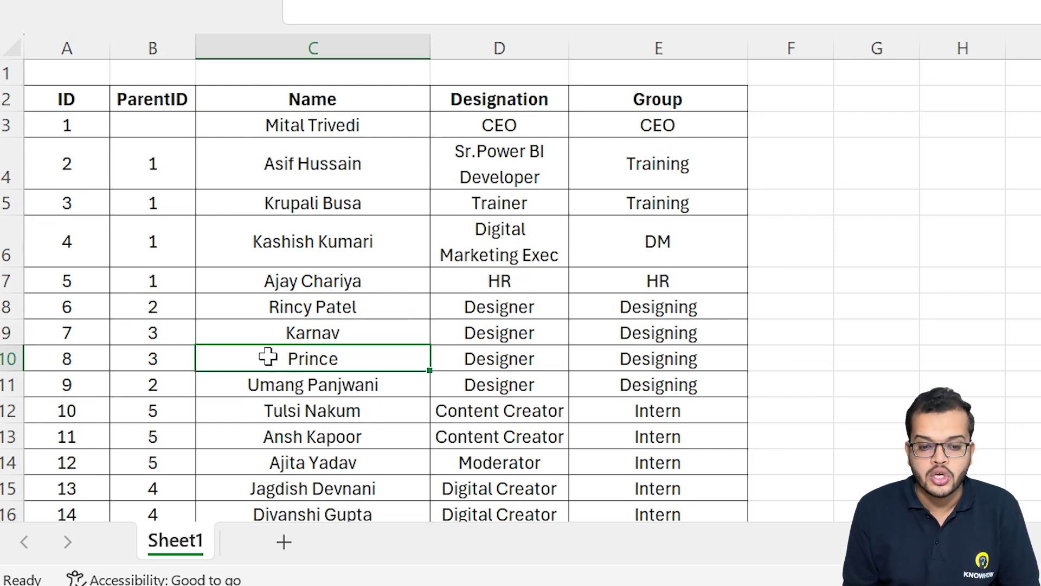
Show that the three Digital Creators share ParentID 4, the Digital Marketing Exec.
scroll(282, 304, "down", 1)
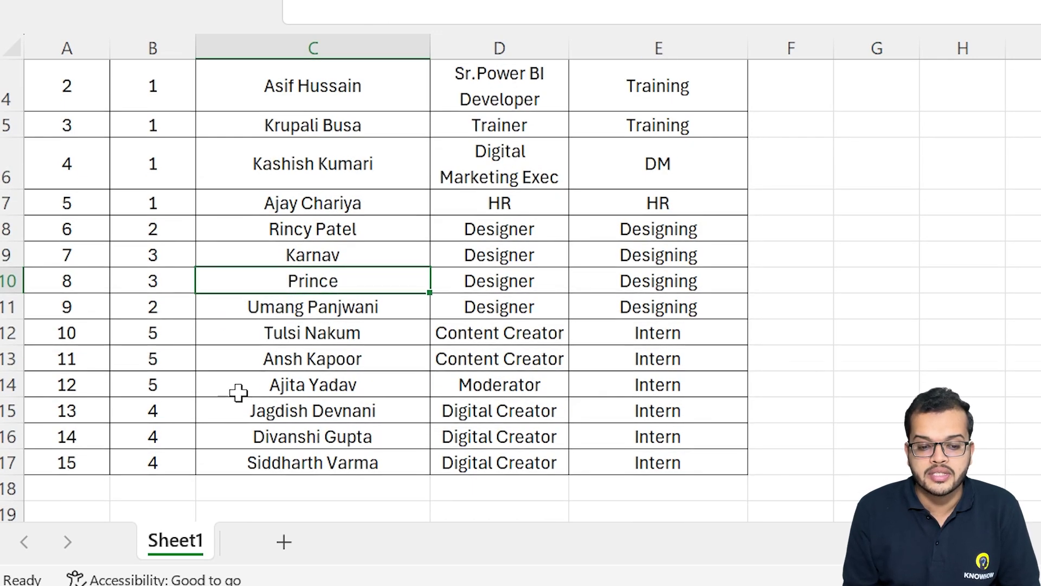
left_click(169, 414)
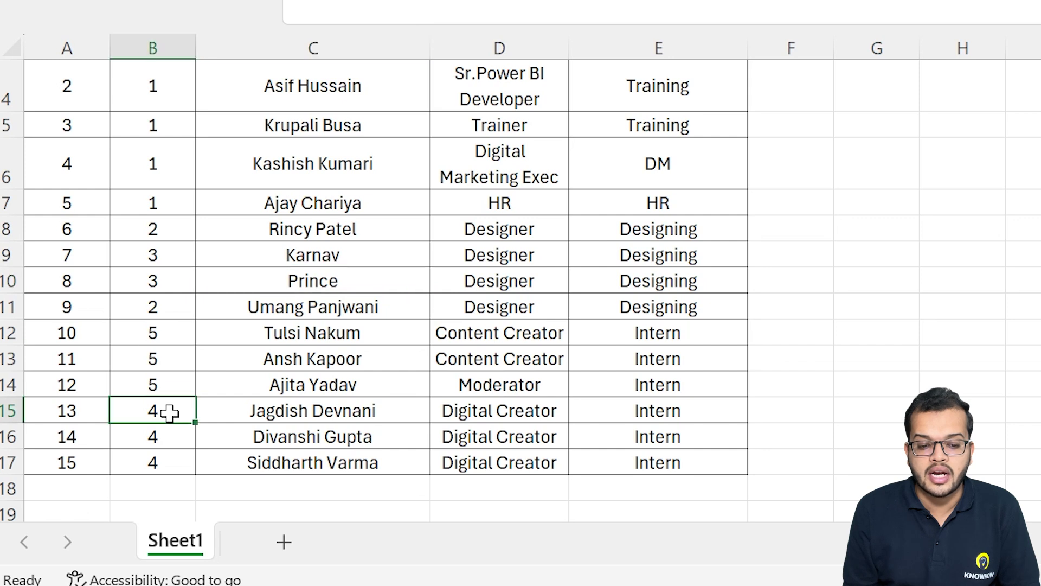
left_click(167, 439)
left_click(165, 459)
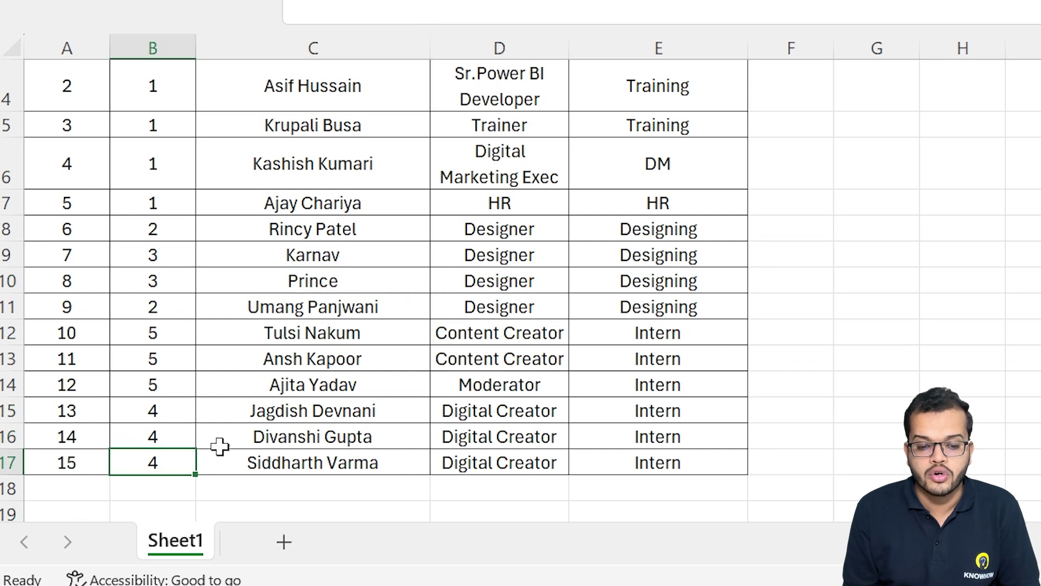
left_click(270, 415)
left_click(260, 442)
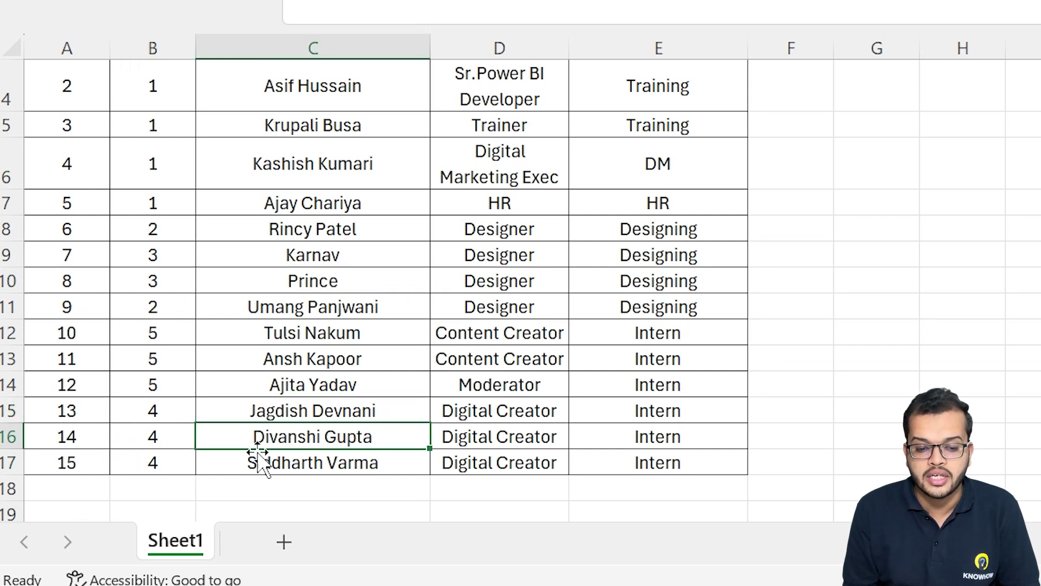
left_click(257, 458)
left_click_drag(262, 412, 277, 461)
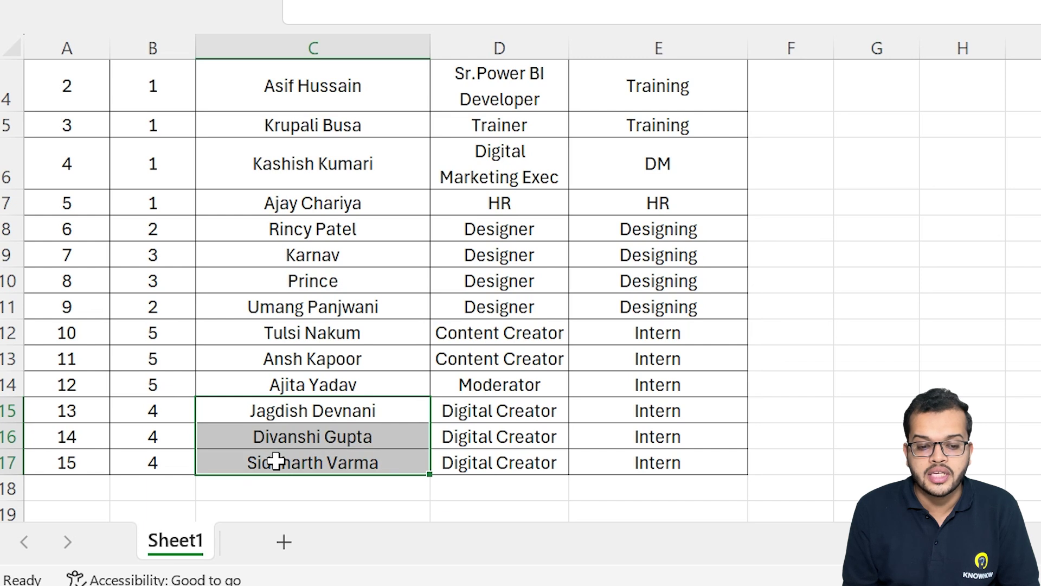
left_click_drag(168, 402, 179, 461)
left_click(78, 171)
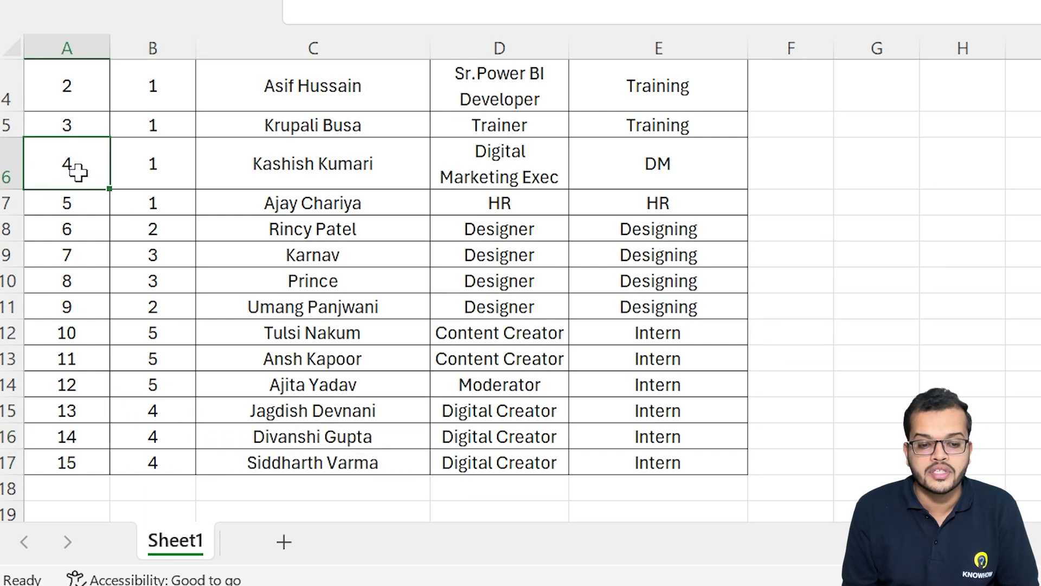
left_click(301, 174)
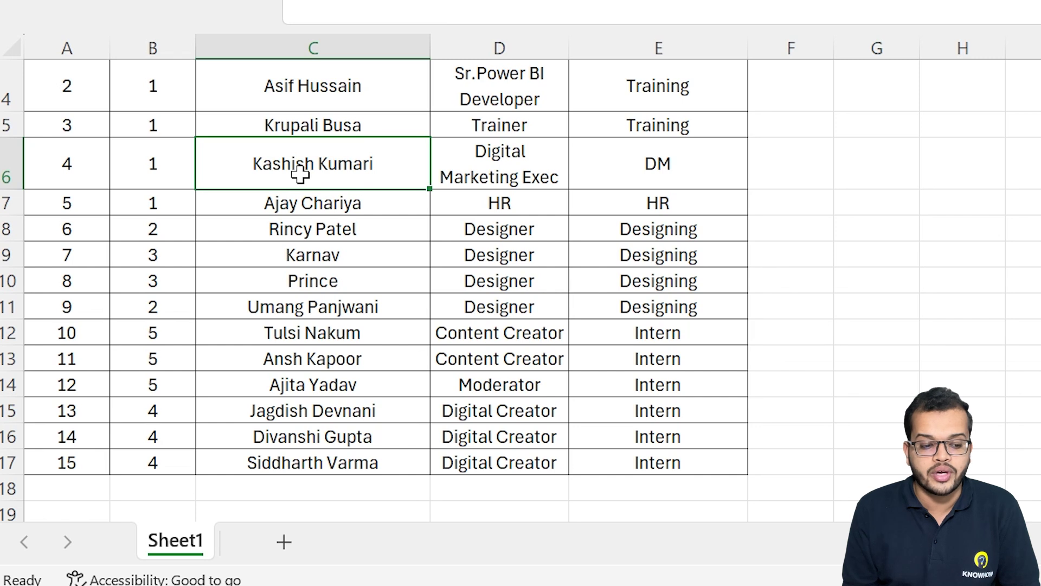
Show that the Content Creators and the Moderator report to the HR employee with ID 5.
left_click(267, 334)
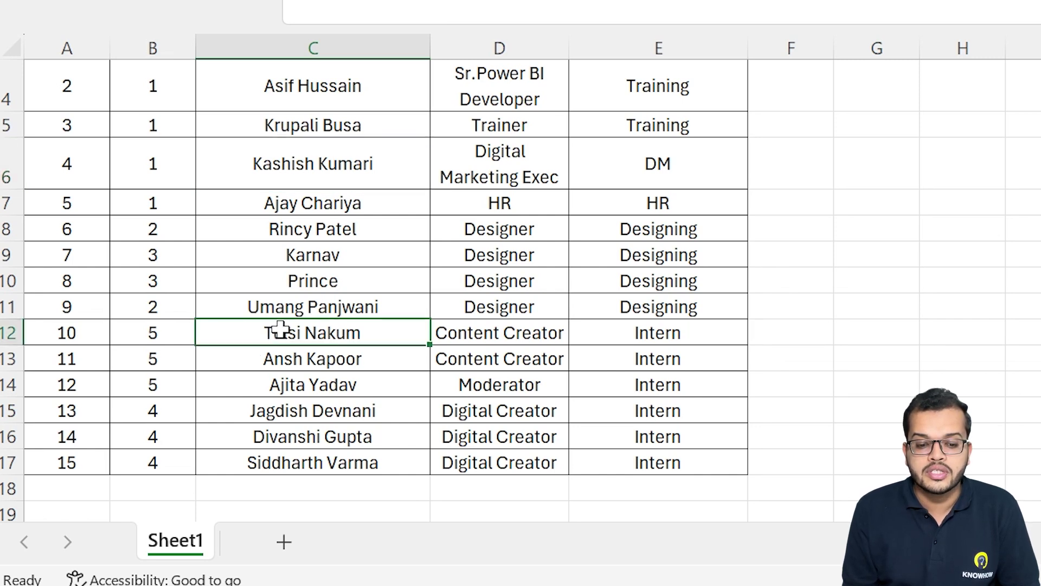
left_click(277, 361)
left_click(278, 387)
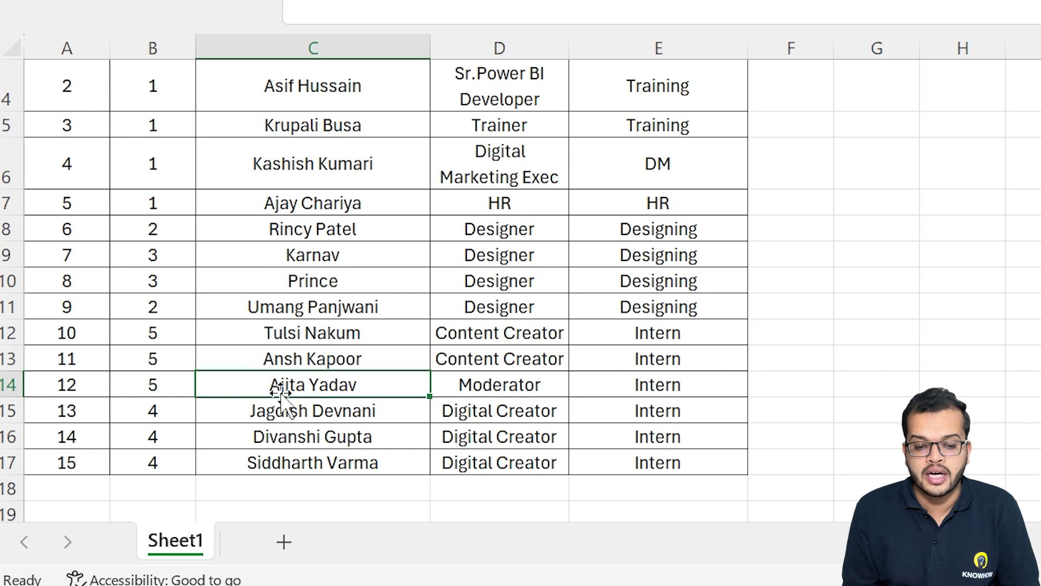
left_click_drag(170, 335, 181, 386)
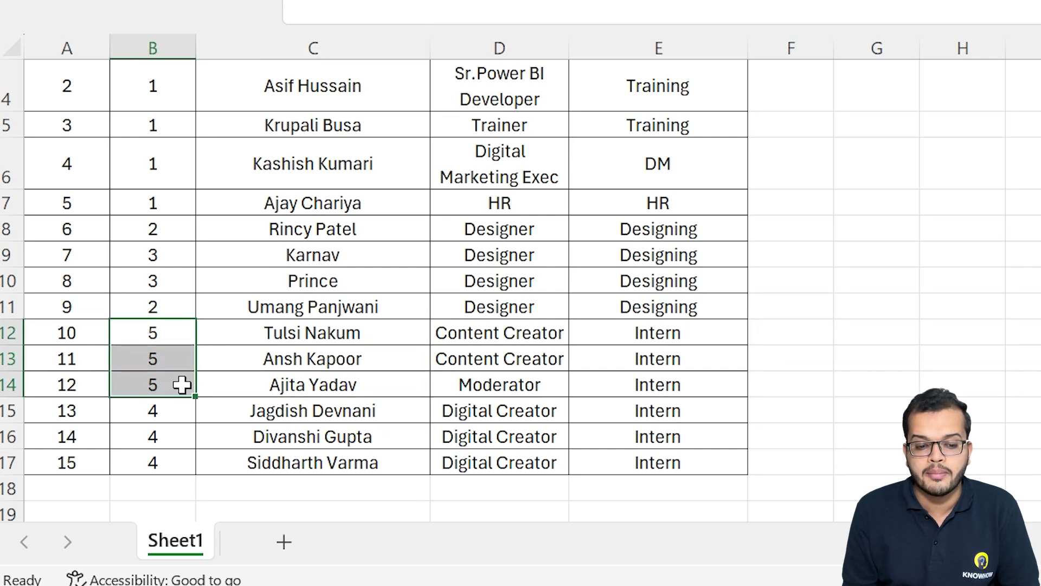
scroll(154, 320, "up", 1)
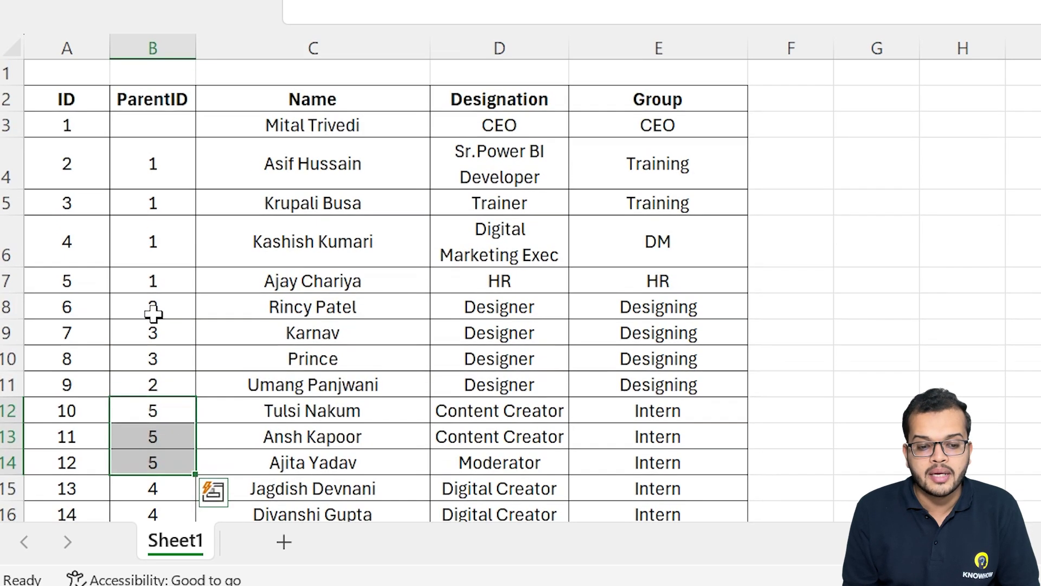
left_click(88, 286)
left_click(285, 286)
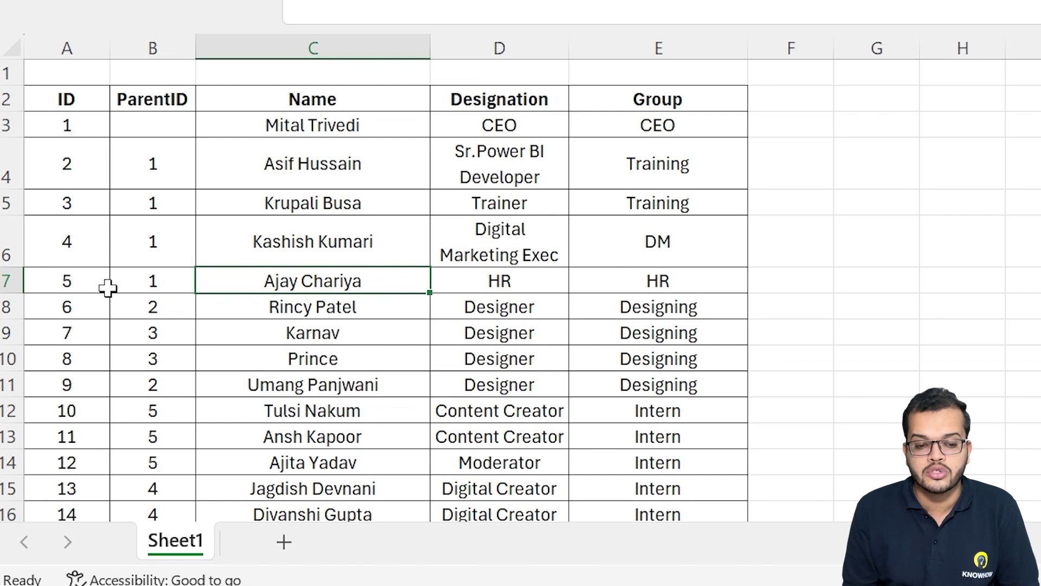
scroll(293, 401, "down", 1)
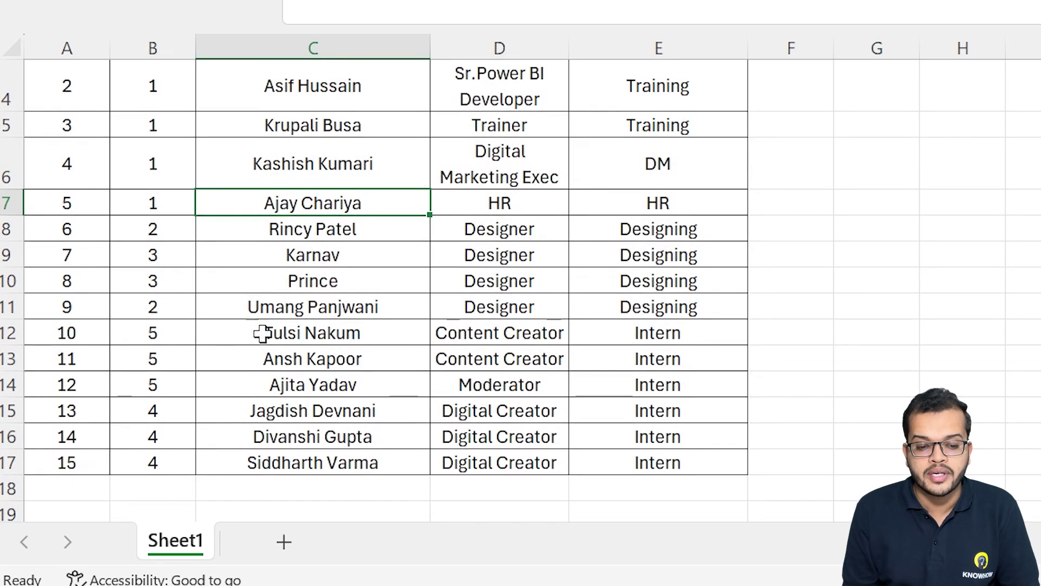
left_click_drag(170, 329, 181, 390)
scroll(193, 340, "up", 1)
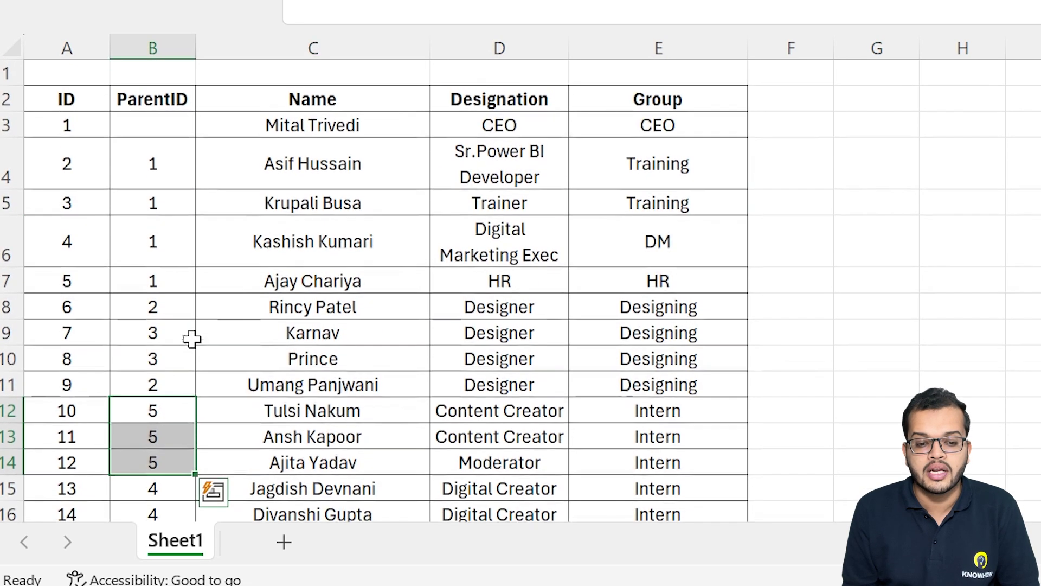
left_click(254, 282)
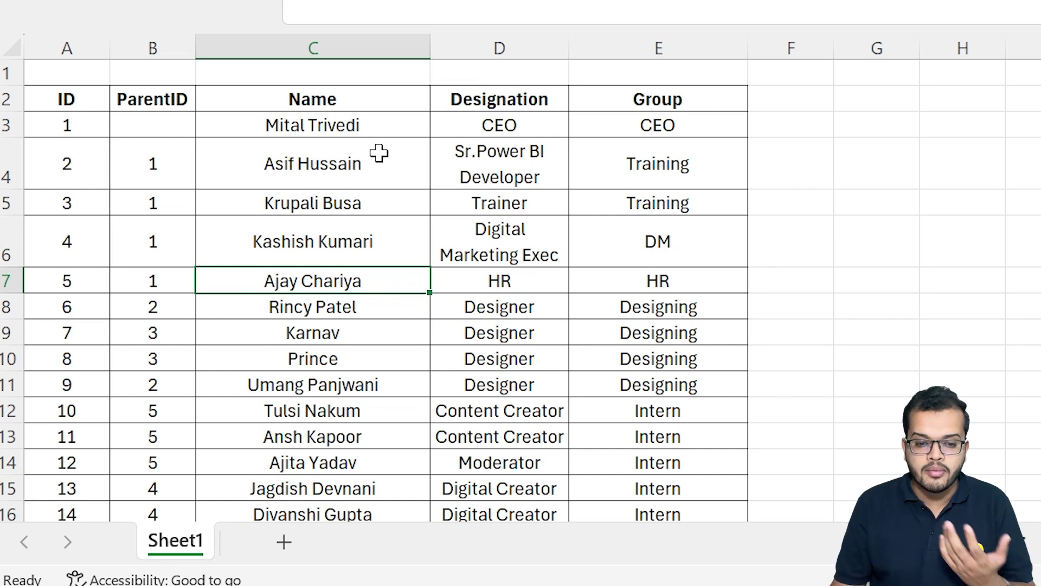
Delete the surnames from the names in C4 and C3.
left_click(339, 161)
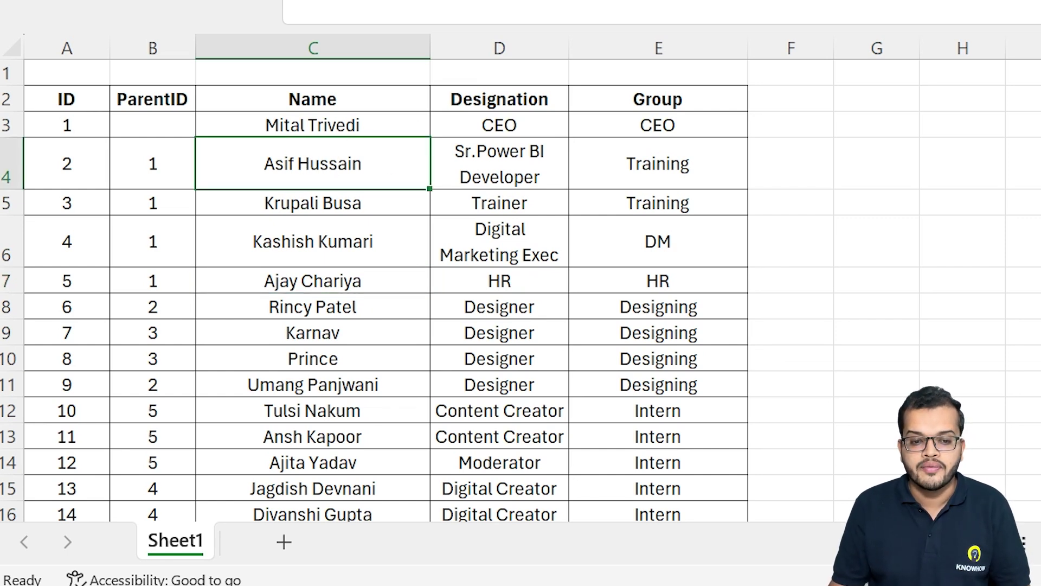
key("alt+h")
key("a")
key("b")
key("F2")
key("BackSpace")
key("BackSpace")
key("BackSpace")
key("BackSpace")
key("BackSpace")
key("BackSpace")
key("BackSpace")
key("BackSpace")
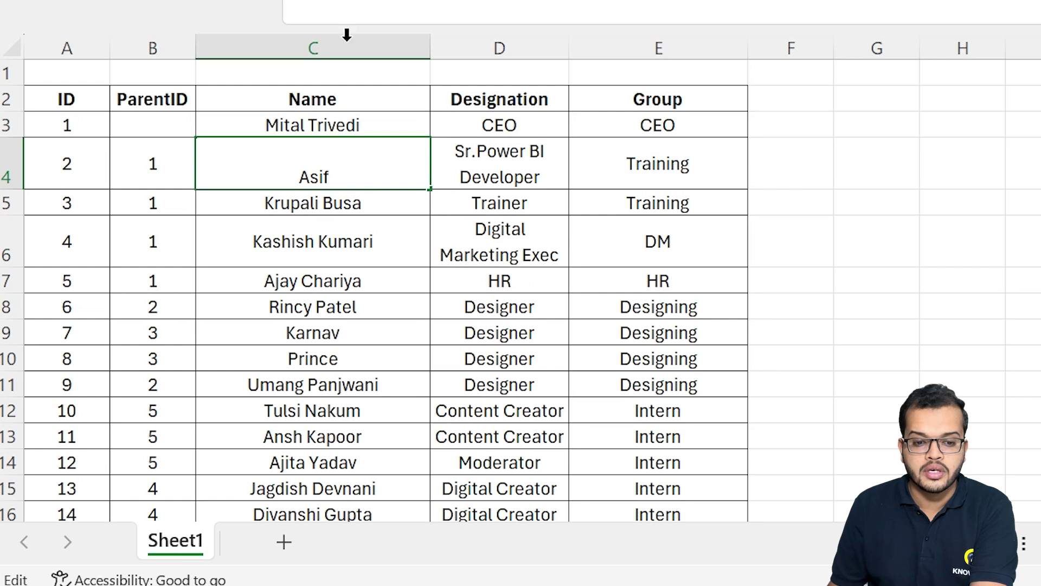
left_click(310, 127)
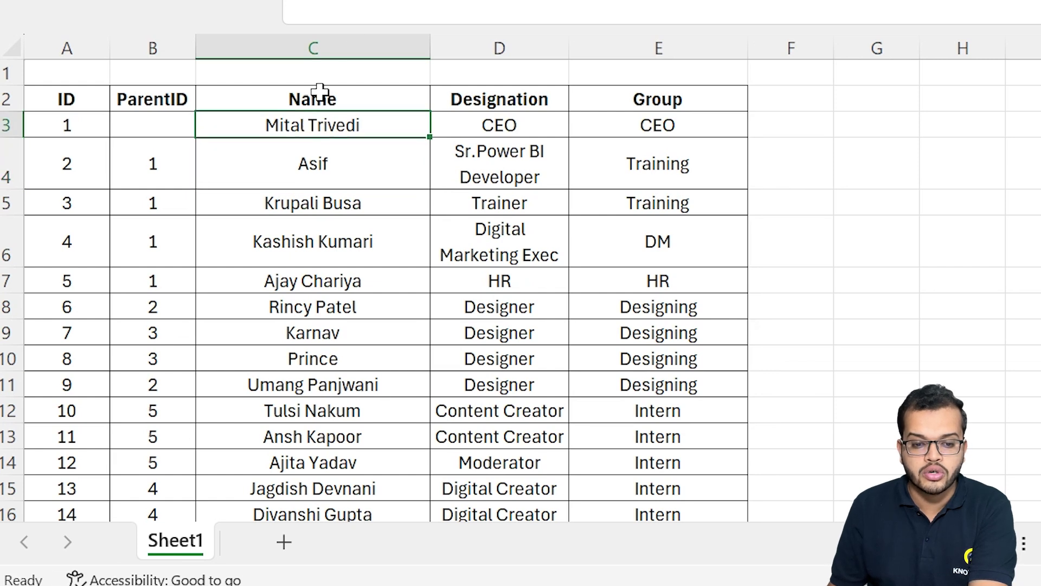
key("F2")
key("BackSpace")
key("BackSpace")
key("BackSpace")
key("BackSpace")
key("BackSpace")
key("BackSpace")
key("BackSpace")
key("BackSpace")
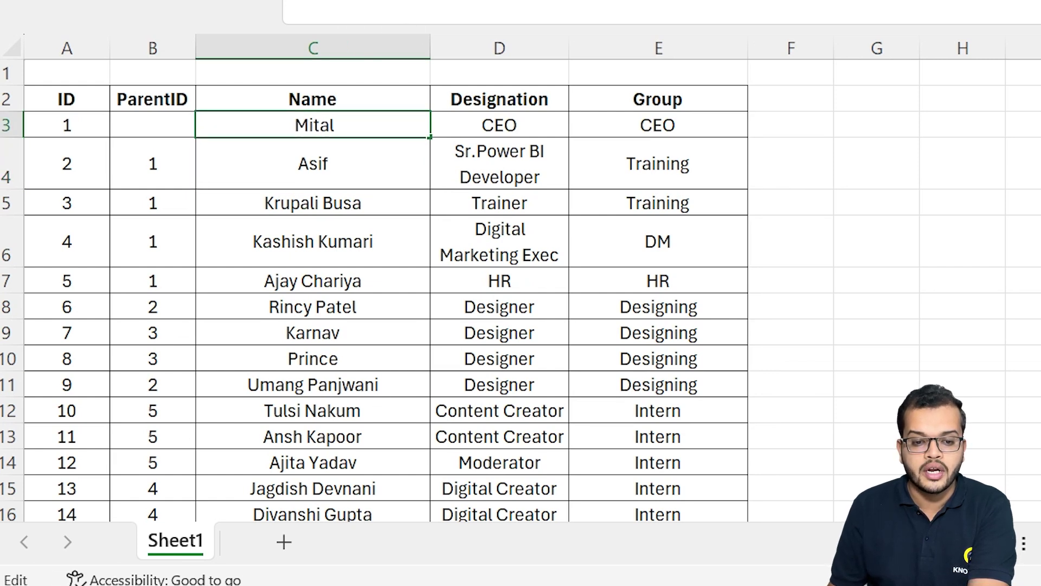
Delete the surnames from the names in C5, C7 and C6.
left_click(332, 206)
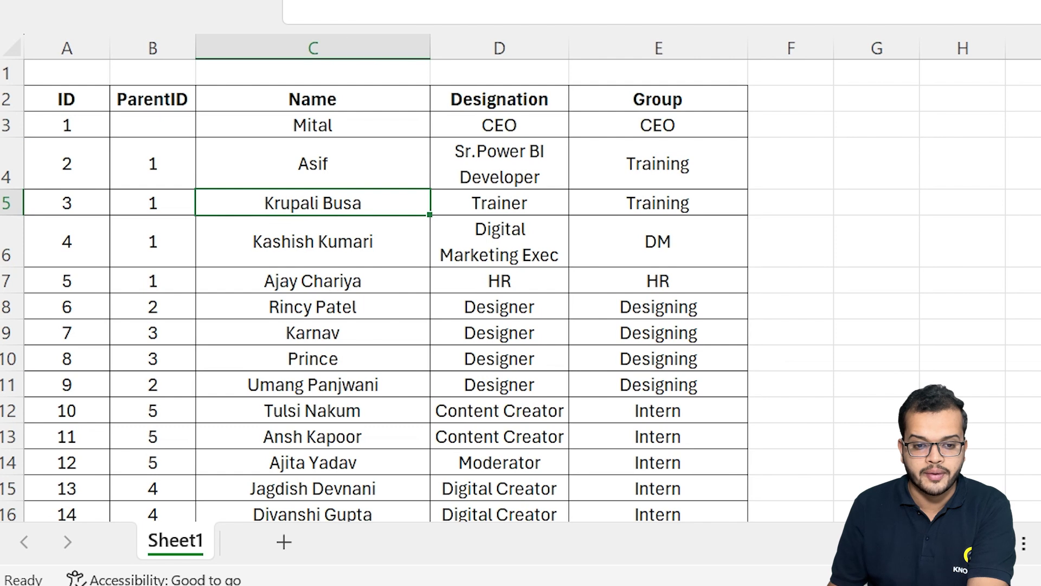
key("F2")
key("BackSpace")
key("BackSpace")
key("BackSpace")
key("BackSpace")
key("BackSpace")
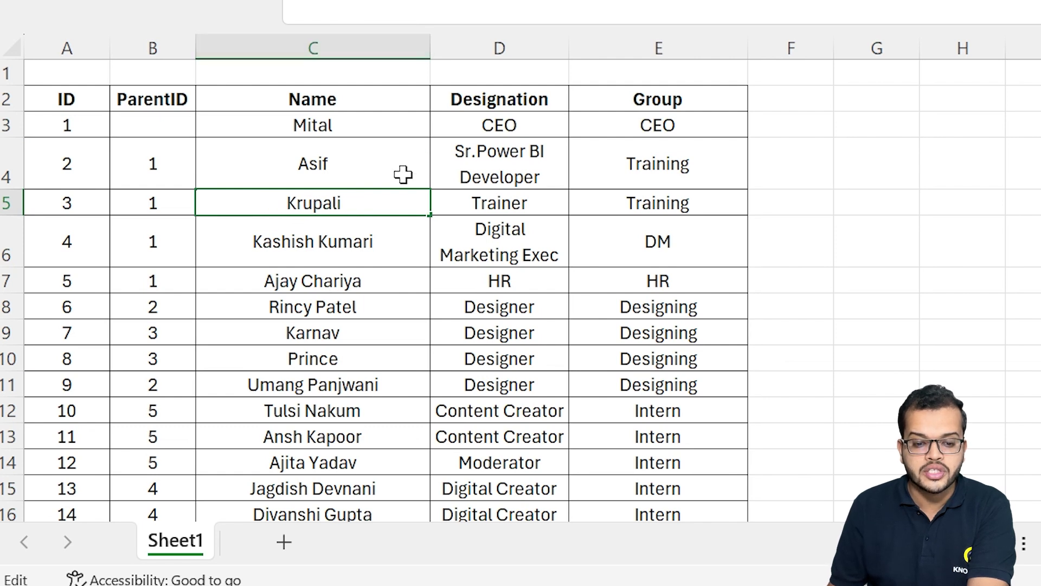
left_click(323, 285)
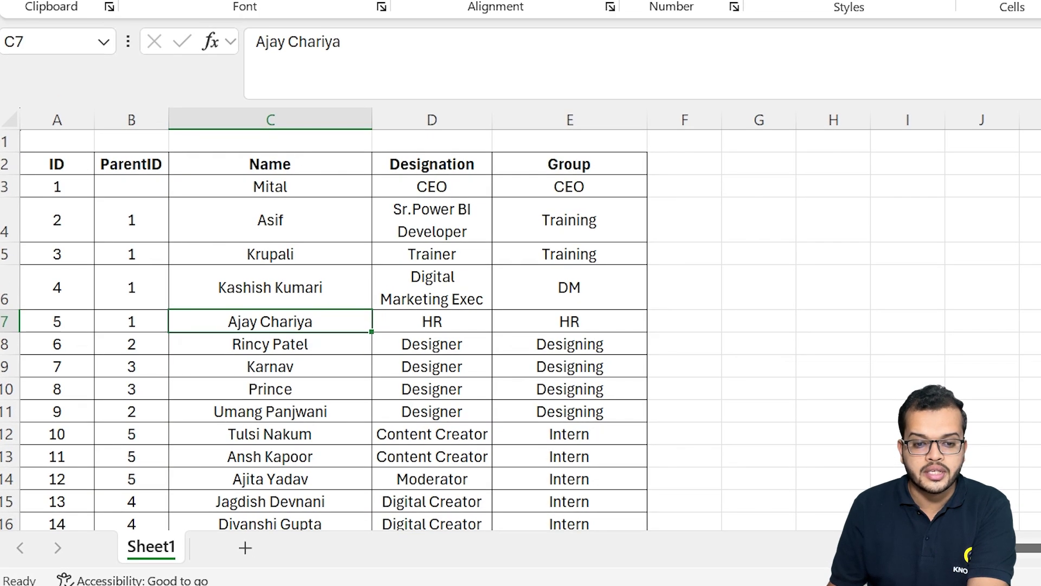
double_click(317, 42)
key("BackSpace")
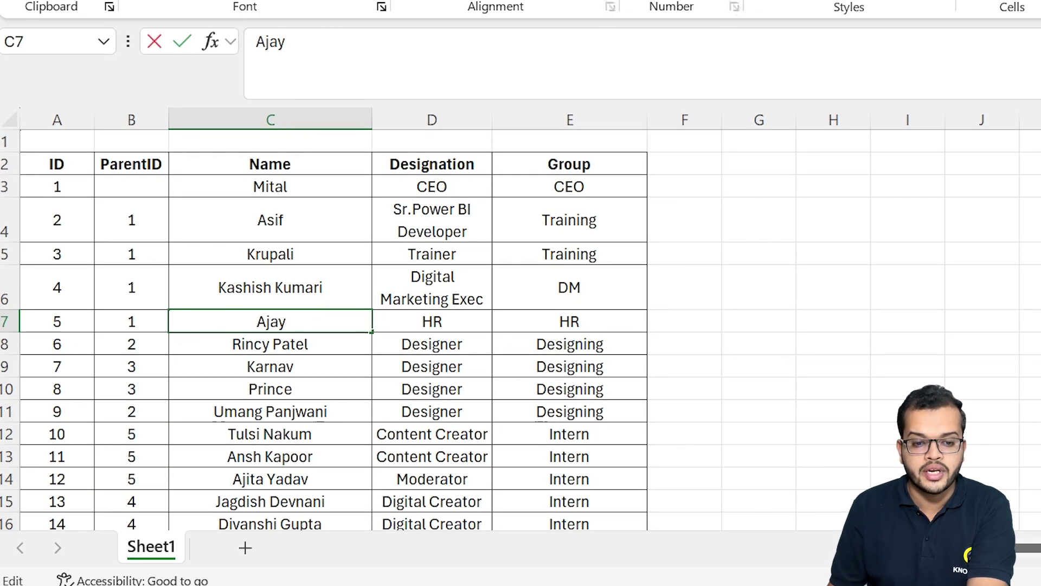
left_click(289, 287)
key("shift+Right")
key("shift+Right")
key("BackSpace")
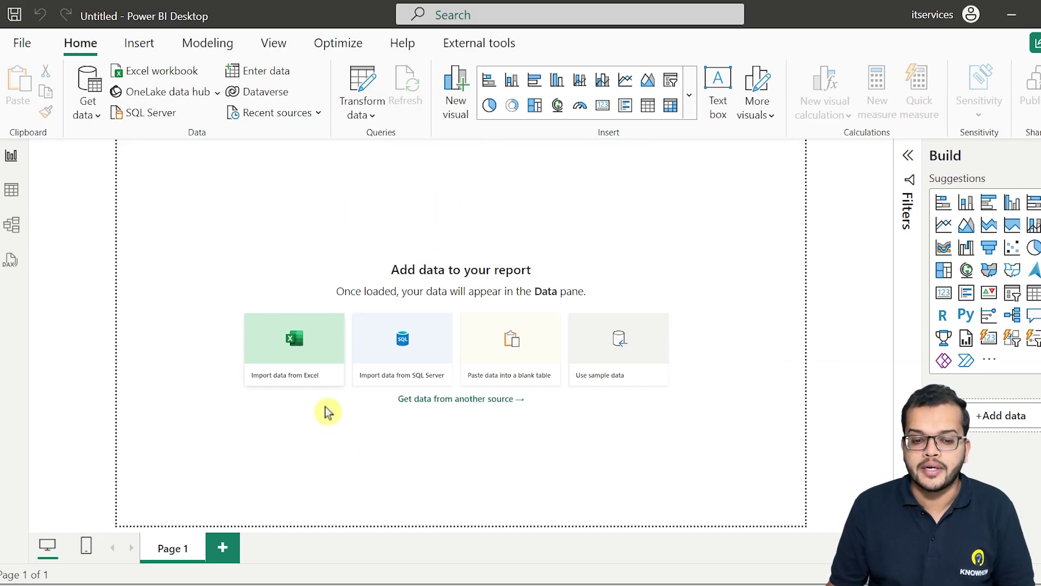
Import Org Data.xlsx from the Desktop Knowhow folder and select Sheet1 in Navigator.
left_click(300, 339)
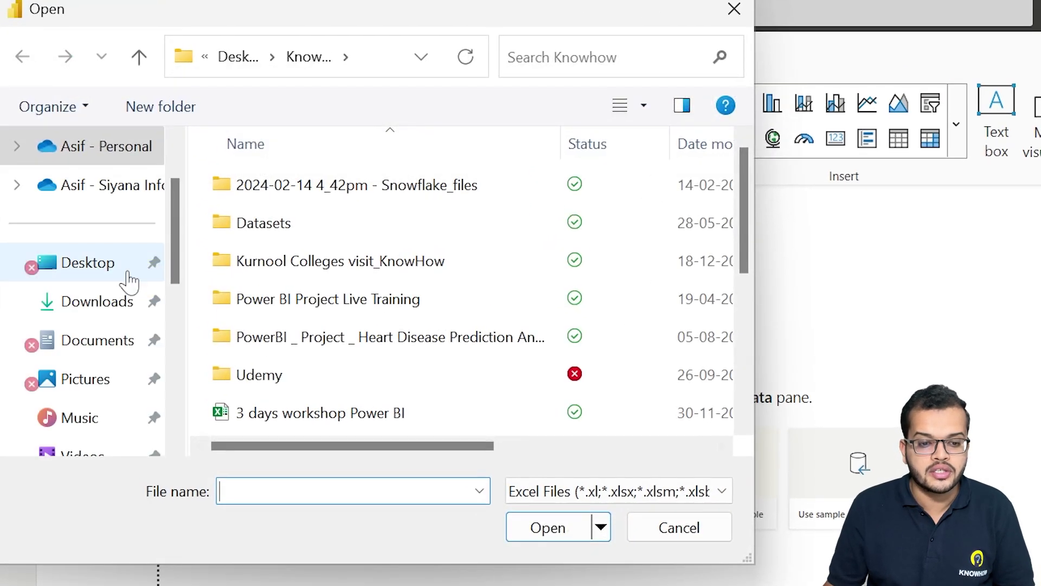
left_click(129, 280)
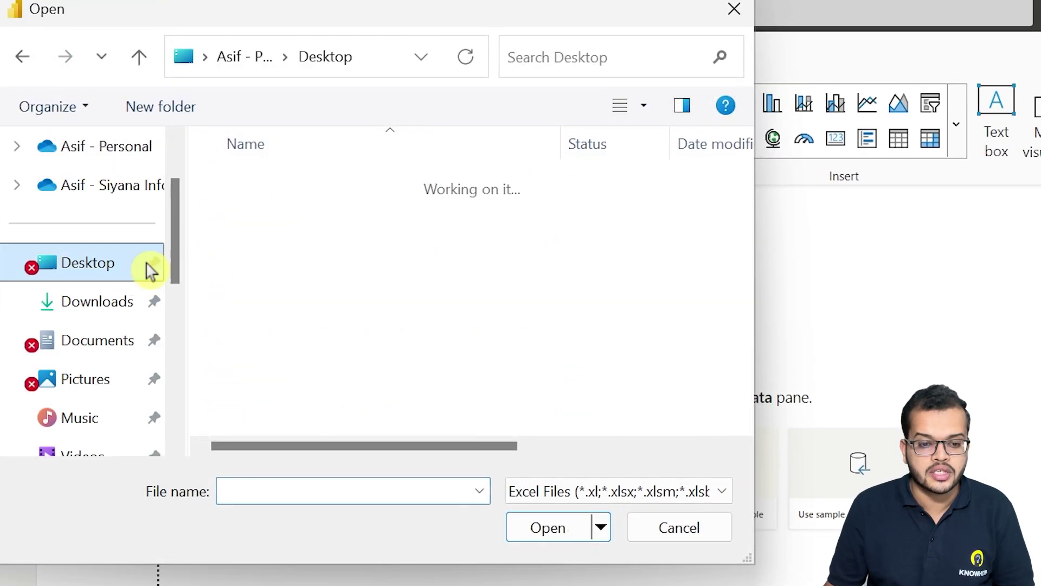
scroll(104, 361, "down", 5)
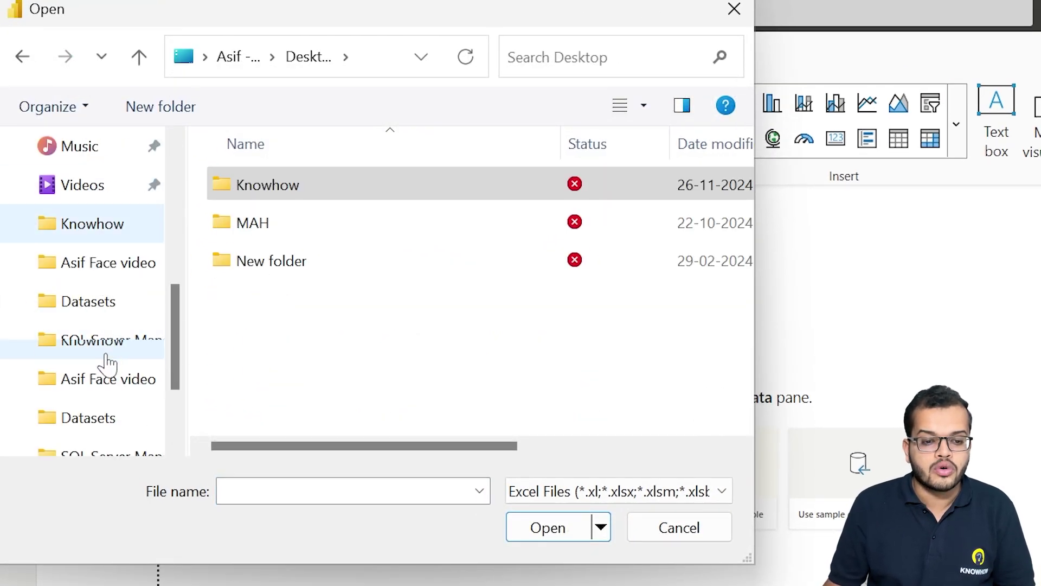
left_click(109, 235)
type("OR")
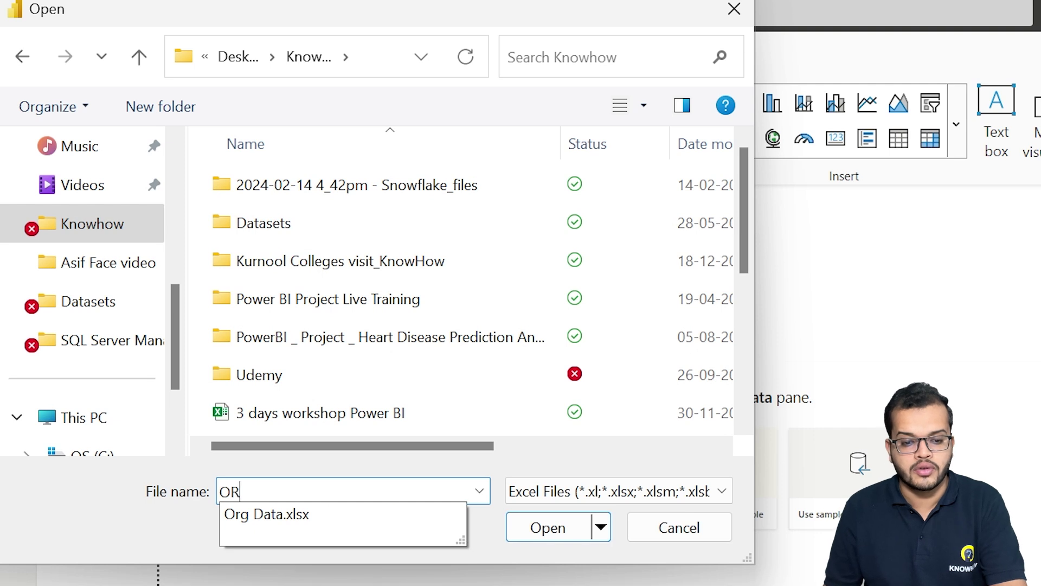
left_click(332, 514)
left_click(529, 518)
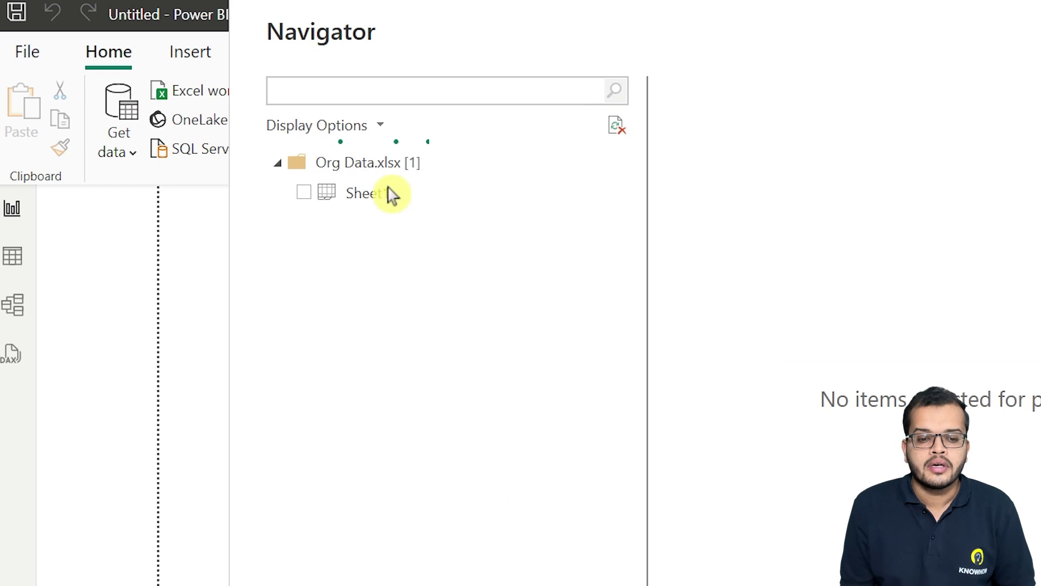
left_click(52, 148)
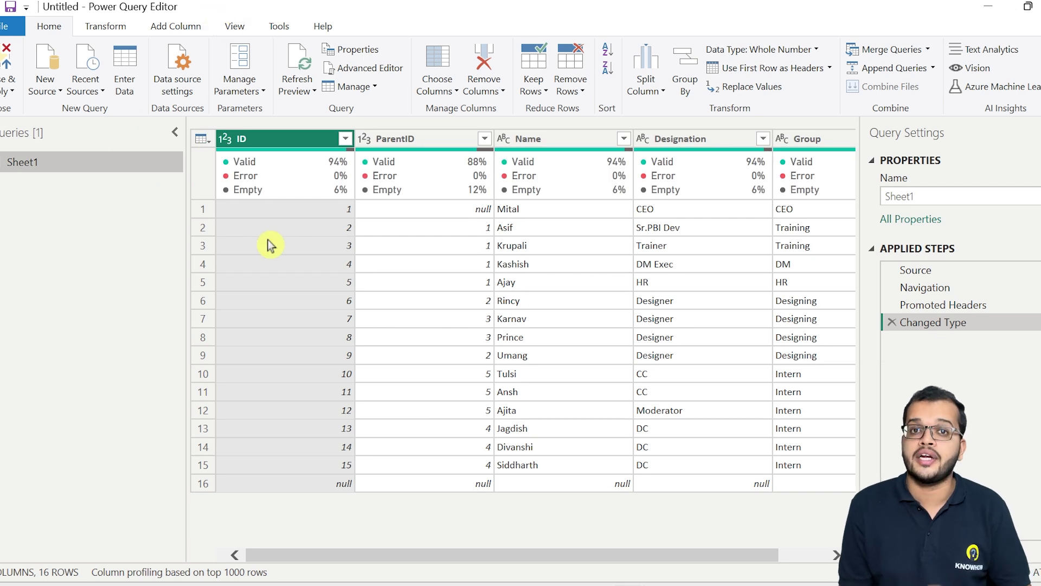
Remove 1 bottom row to drop the empty row 16, and rename the query Org.
left_click(201, 484)
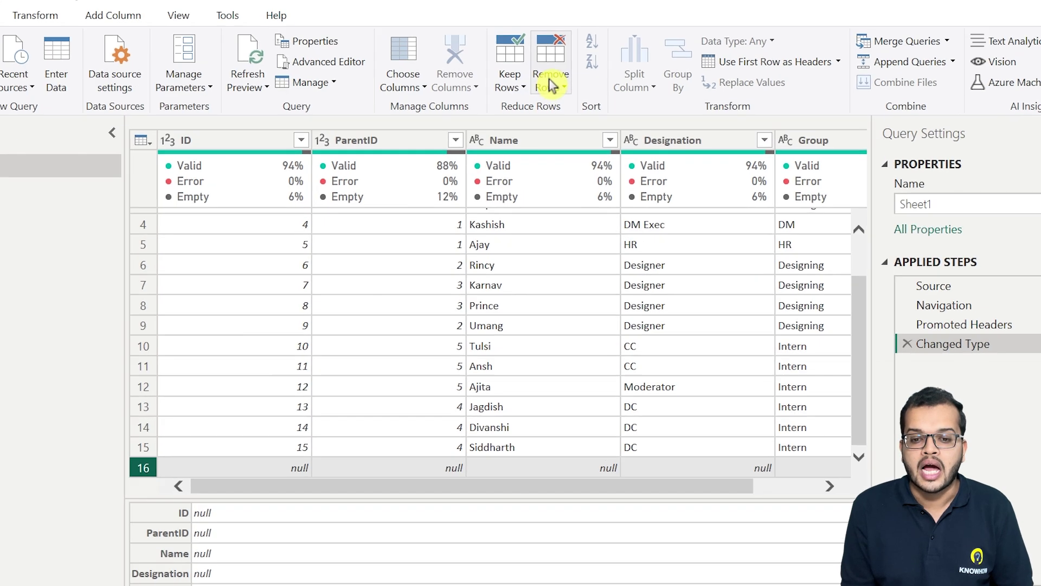
left_click(571, 81)
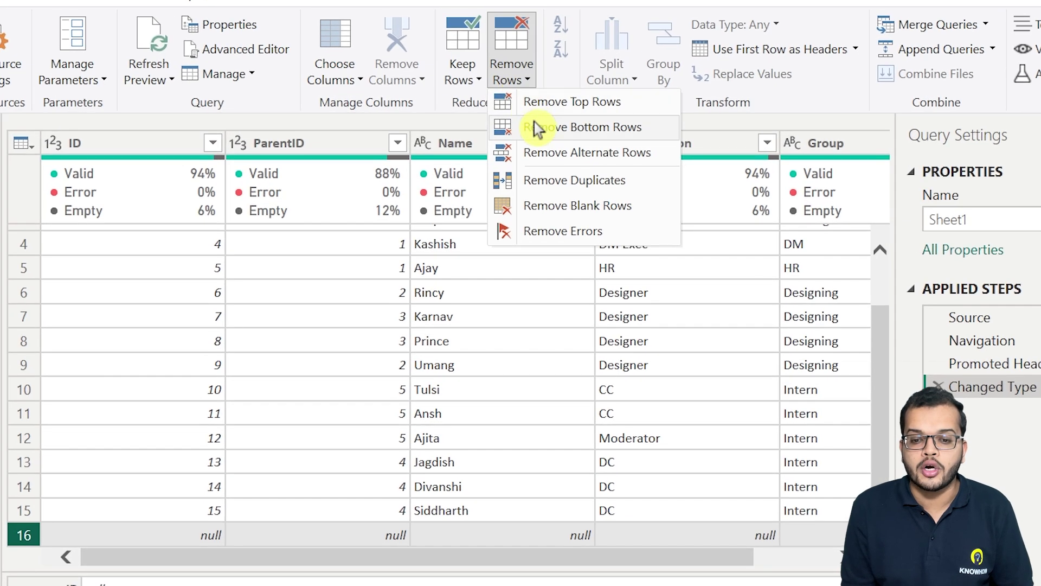
key("Escape")
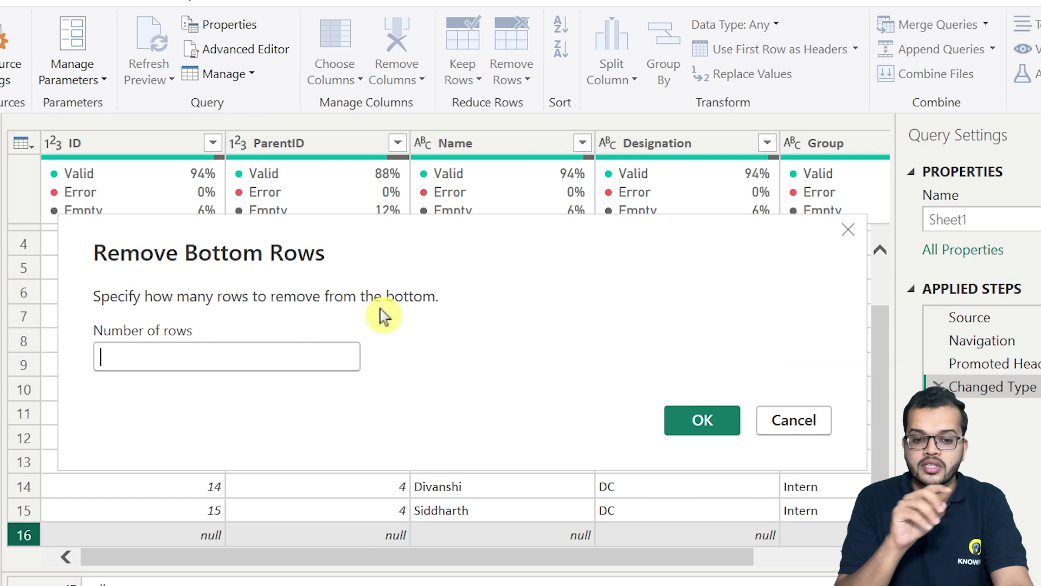
type("1")
left_click(703, 419)
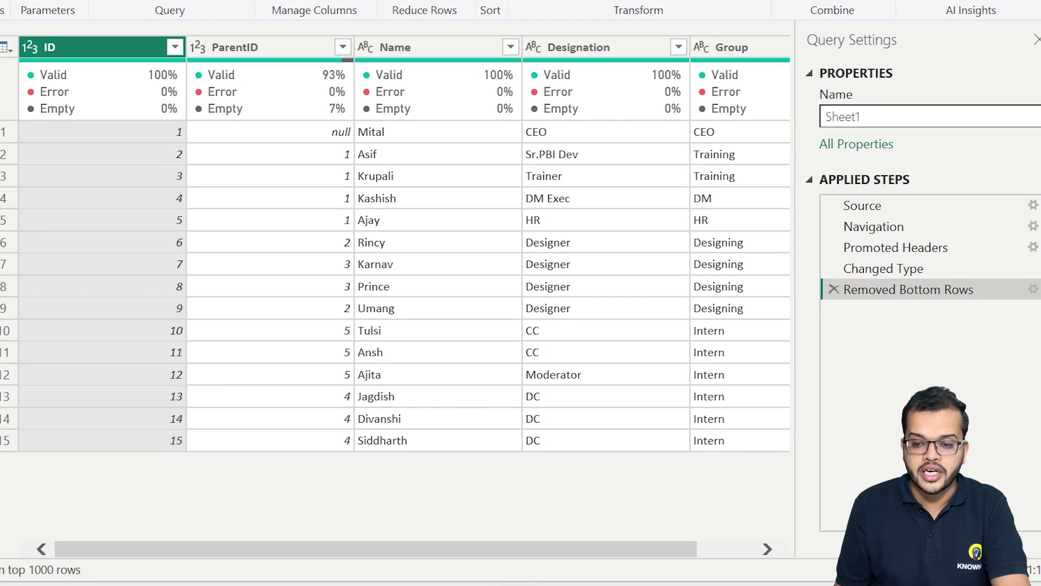
type("Org")
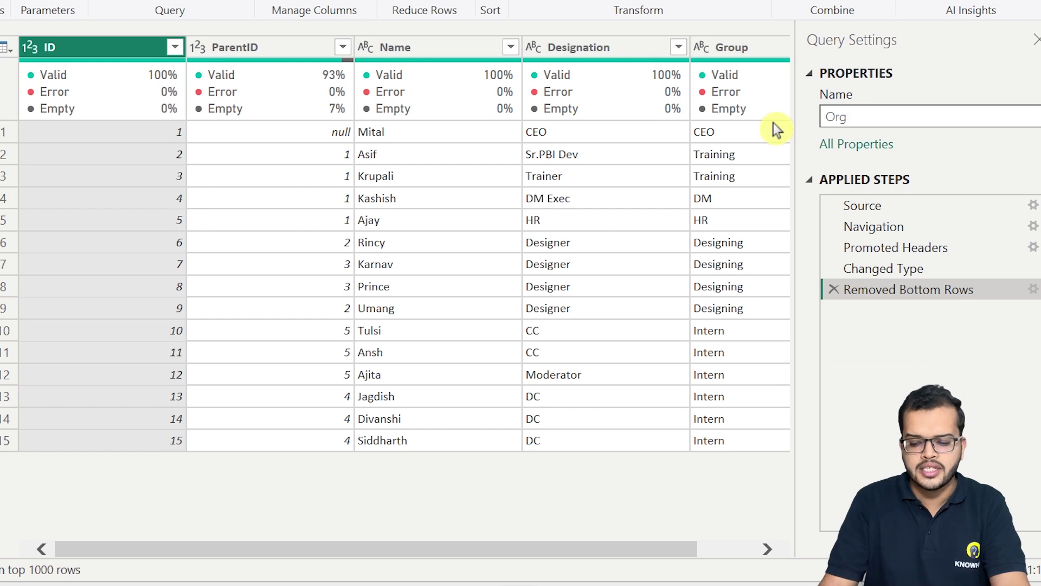
key("Return")
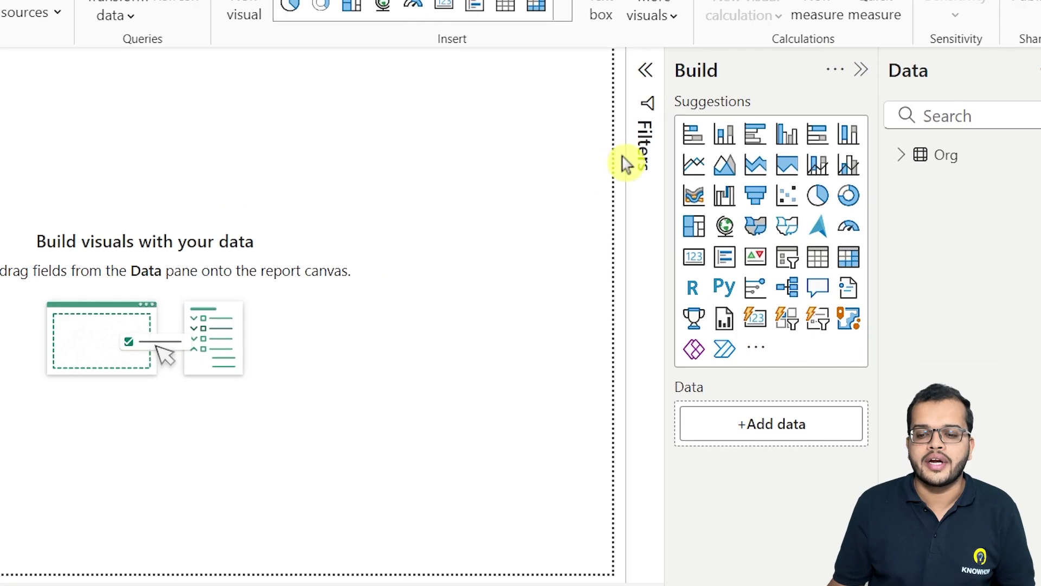
Search AppSource for 'organization chart' and add Organization Chart by MAQ Software.
left_click(824, 136)
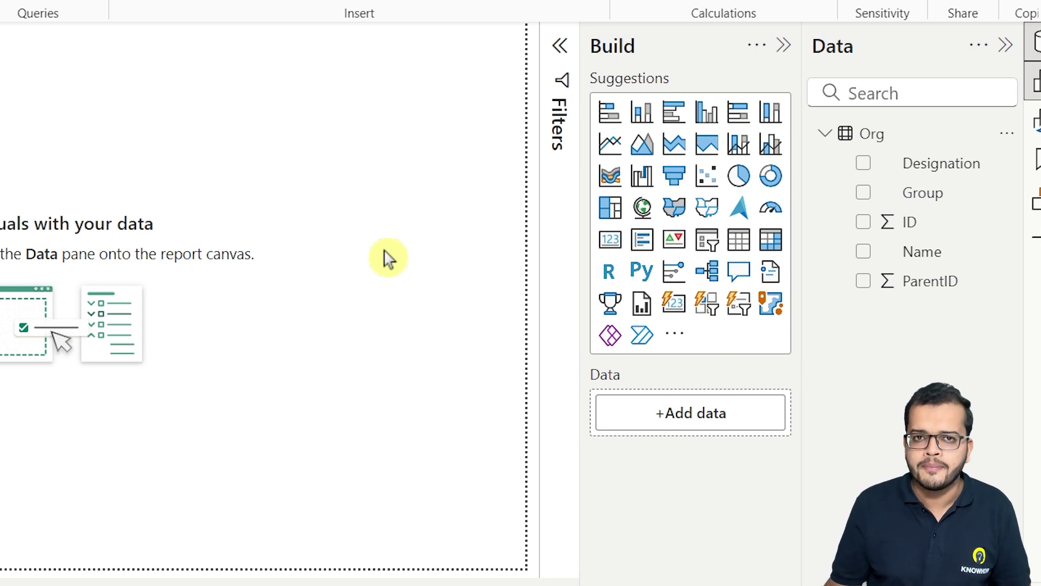
left_click(675, 335)
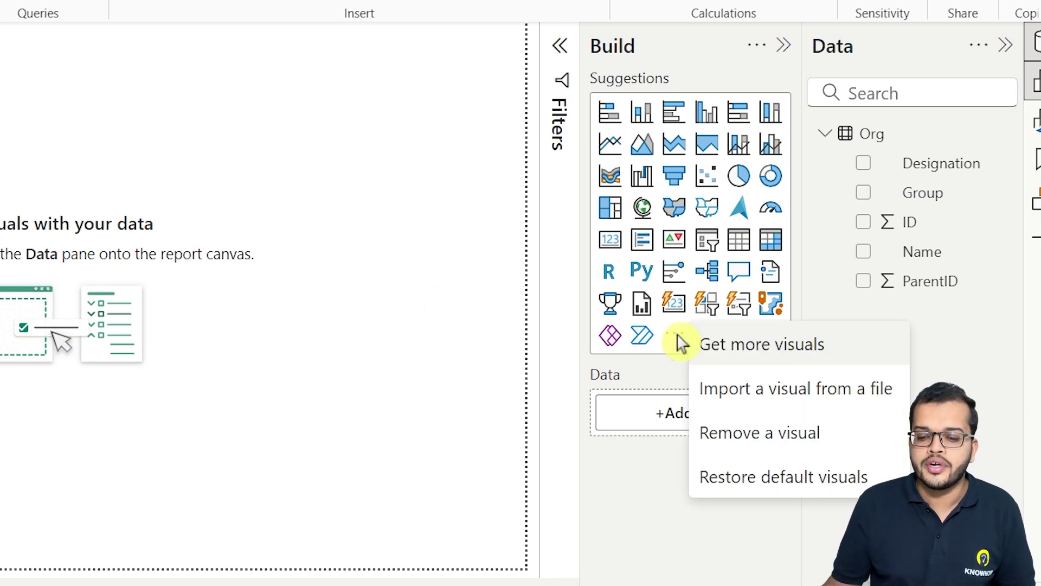
left_click(737, 347)
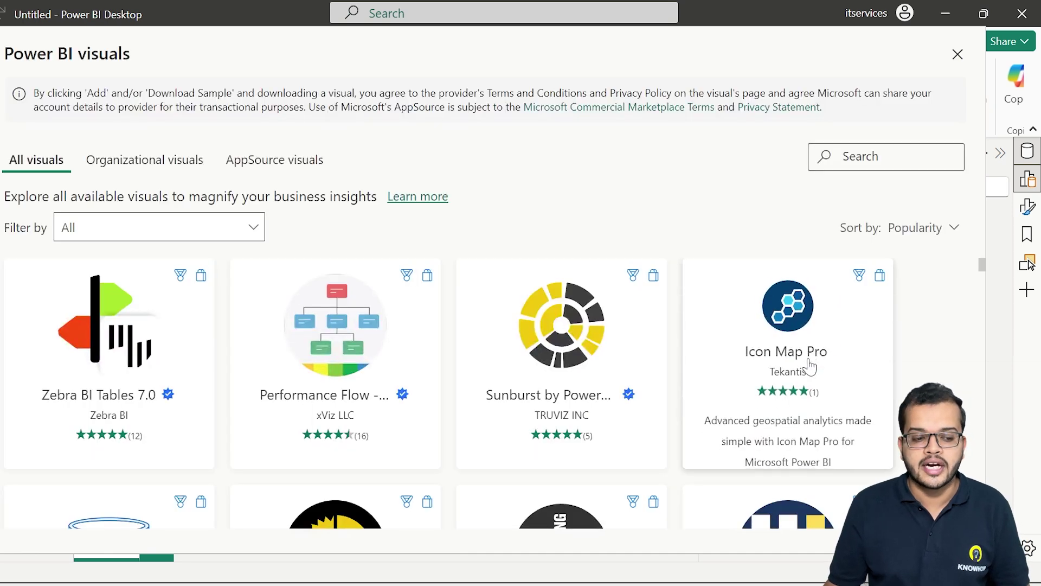
type("organizat")
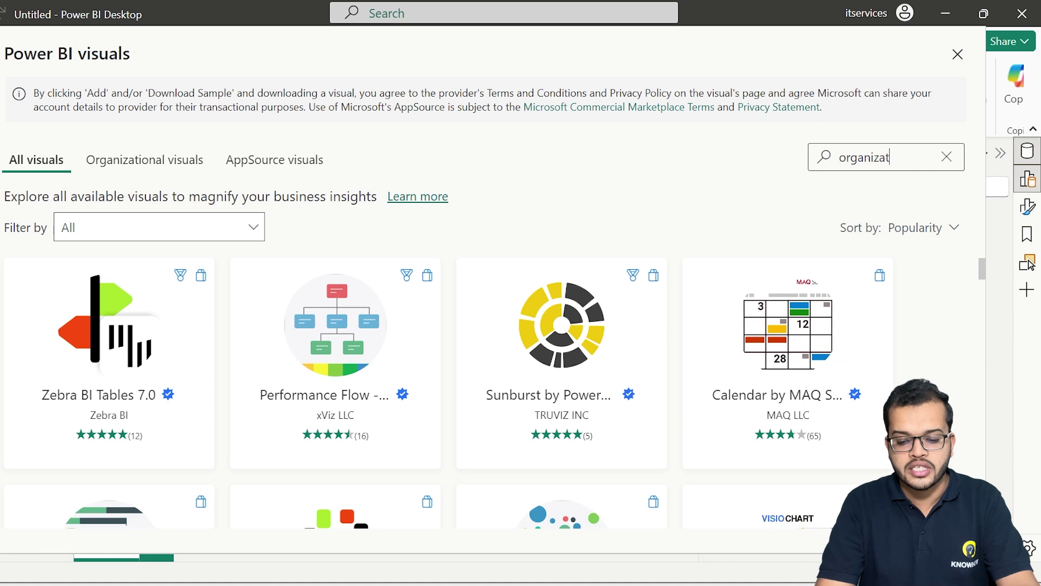
type("ion chart")
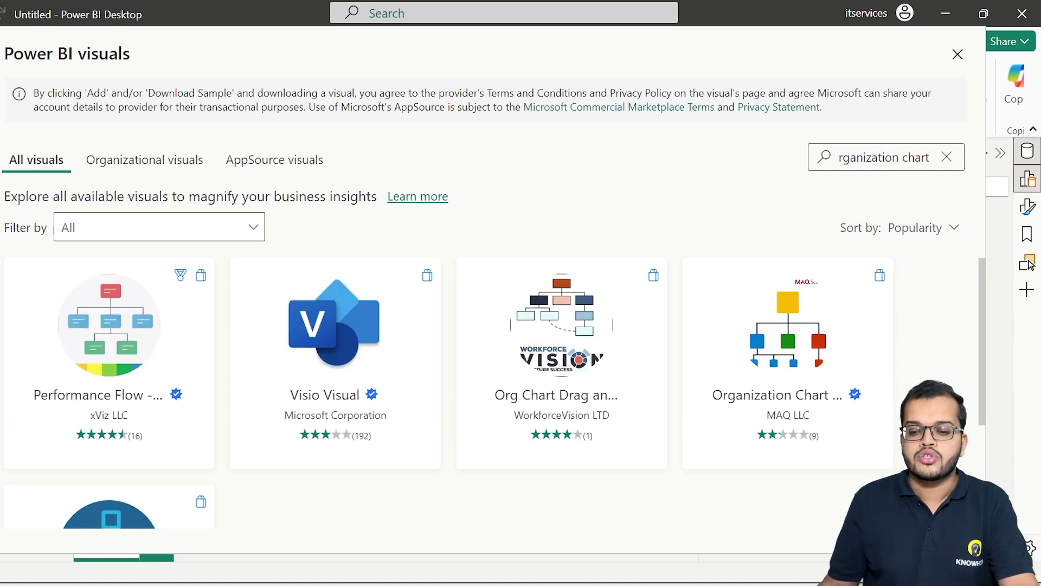
left_click(812, 342)
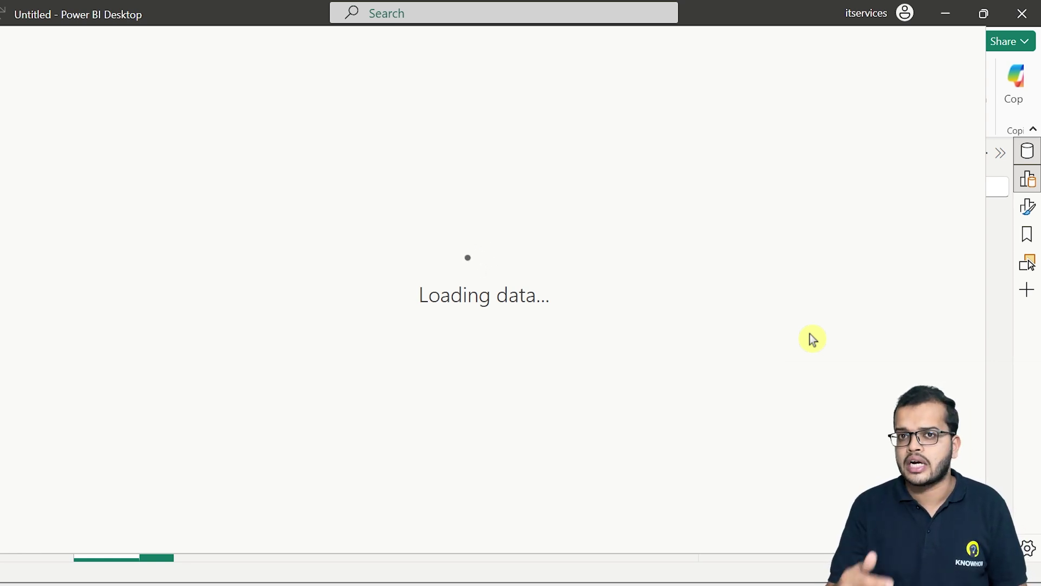
scroll(552, 324, "down", 5)
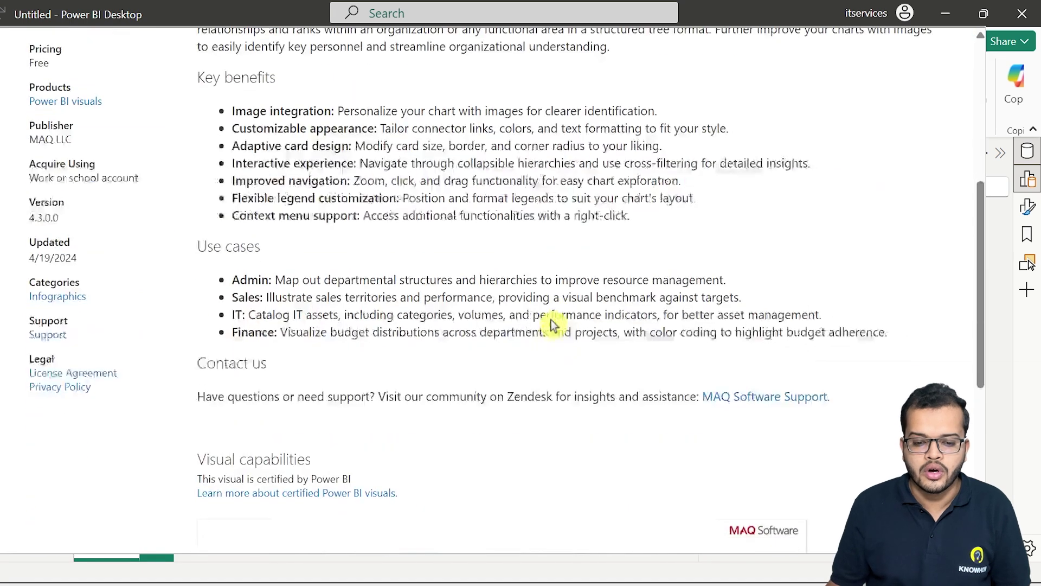
scroll(552, 325, "up", 5)
left_click(129, 317)
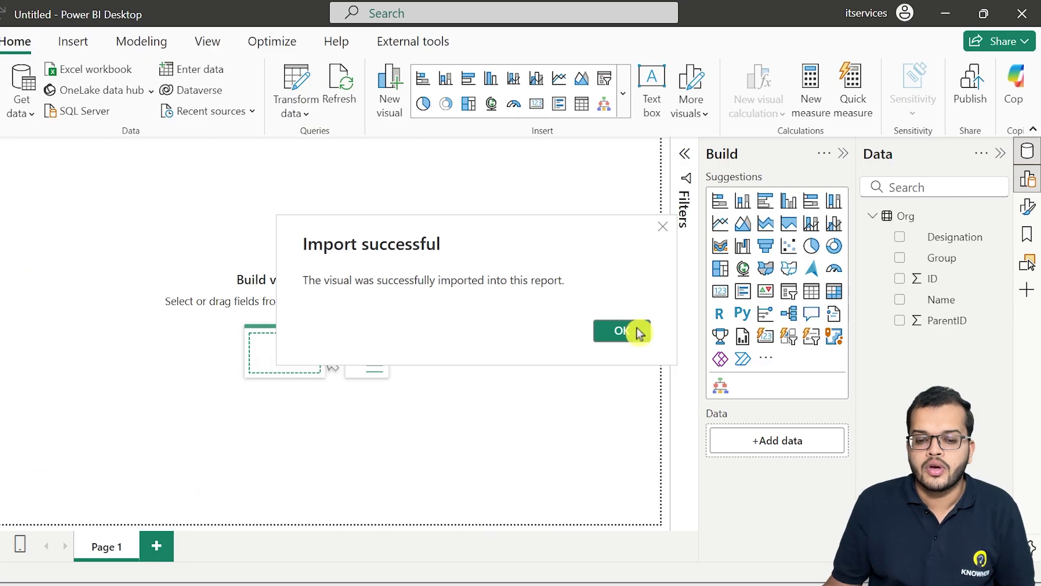
left_click(632, 328)
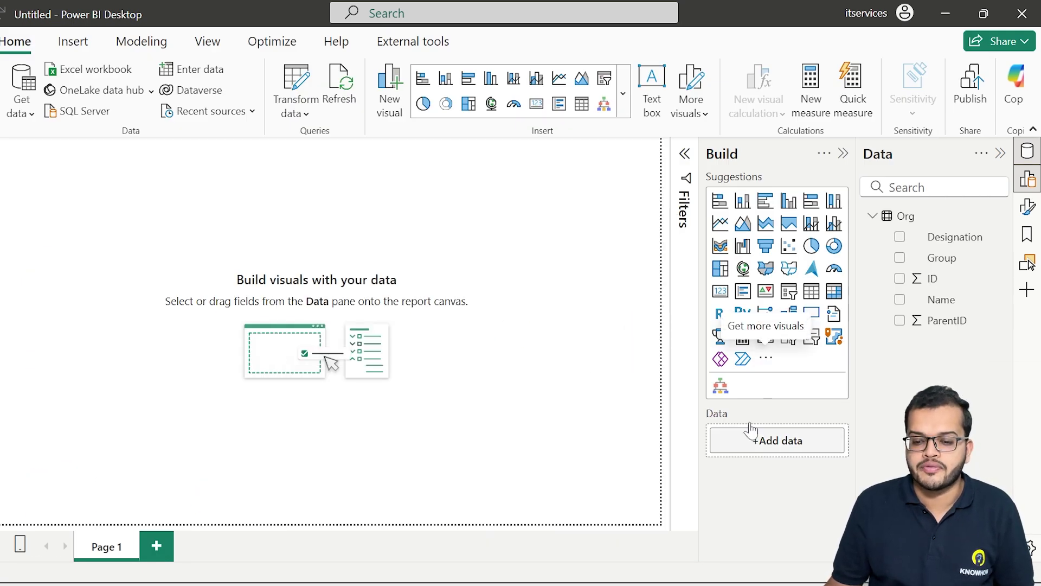
Place an Organization Chart visual and stretch it to fill the page.
left_click(723, 392)
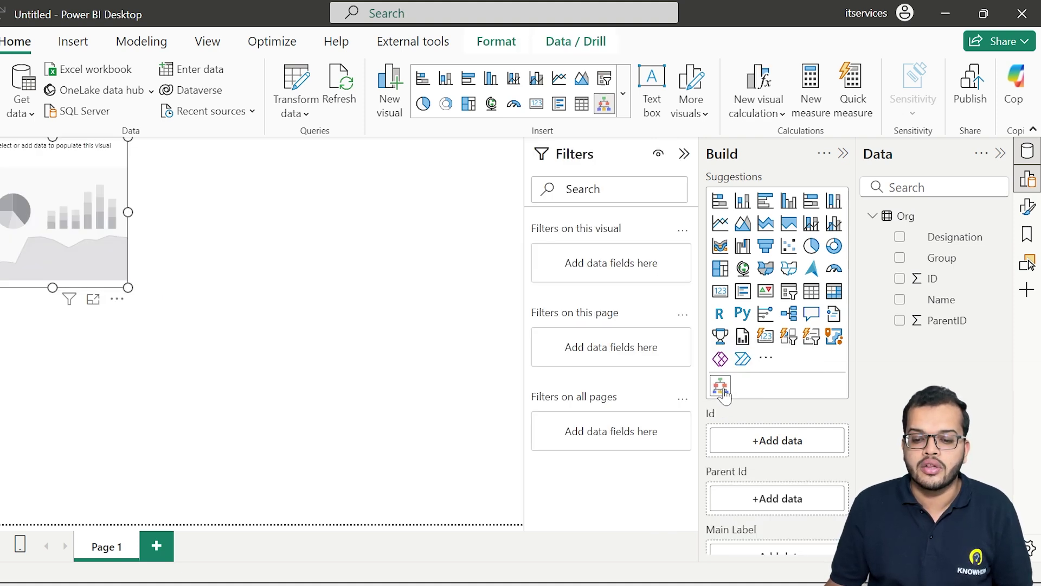
left_click_drag(201, 202, 732, 441)
left_click(932, 70)
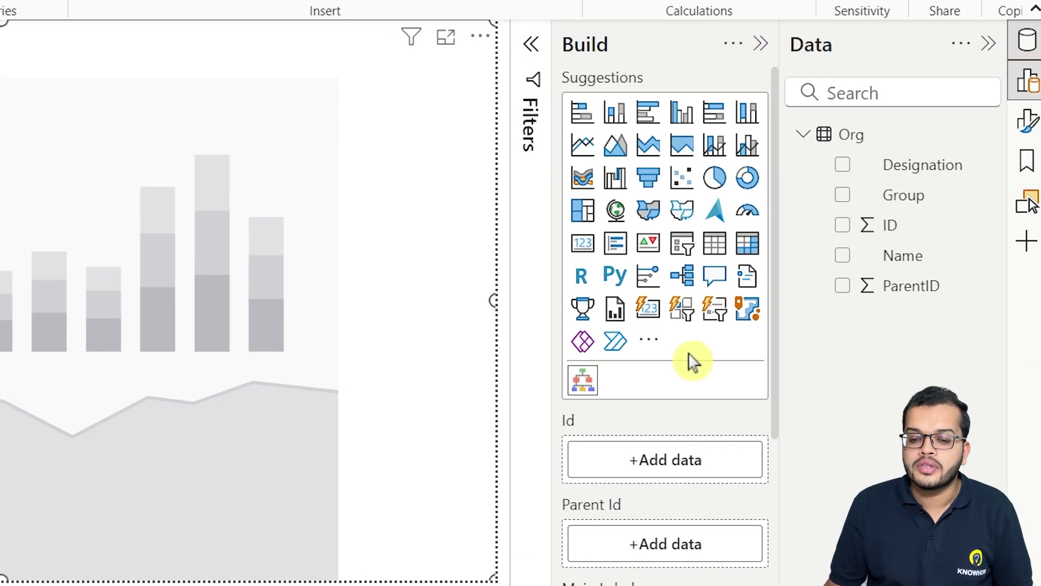
scroll(688, 352, "down", 5)
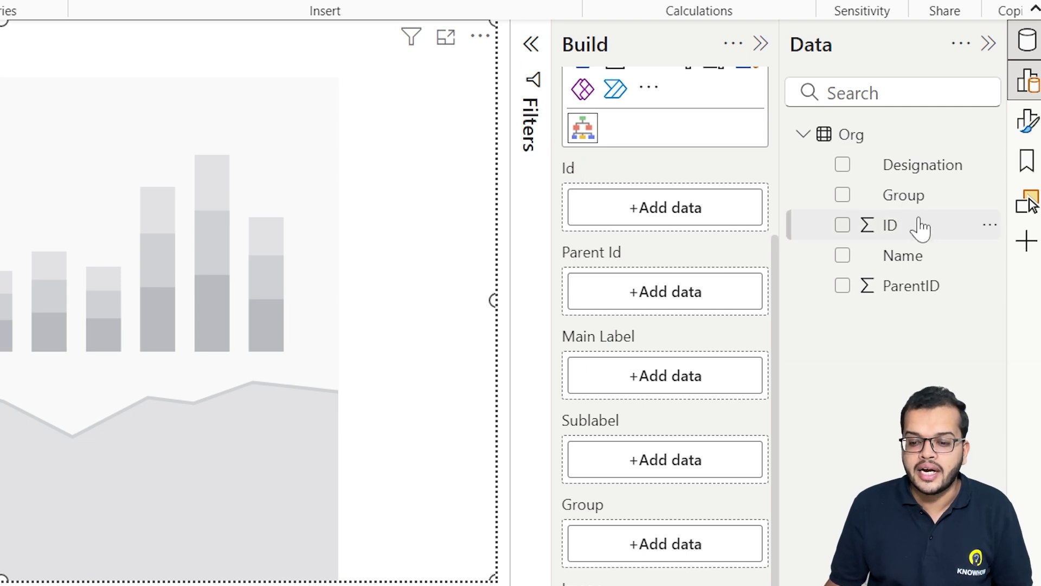
Map ID to Id, ParentID to Parent Id and Name to Main Label.
left_click_drag(919, 228, 674, 208)
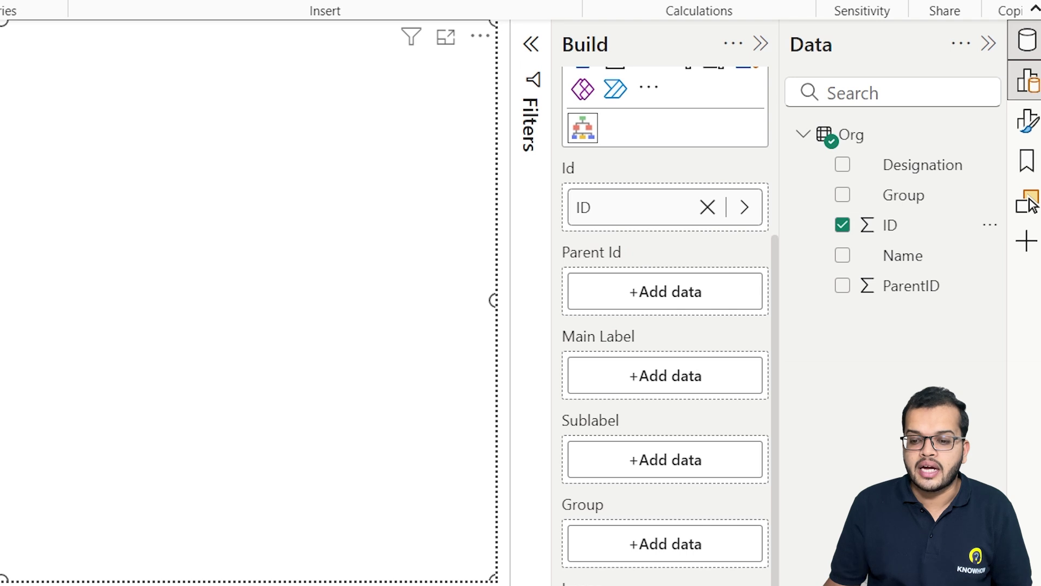
left_click_drag(914, 290, 681, 309)
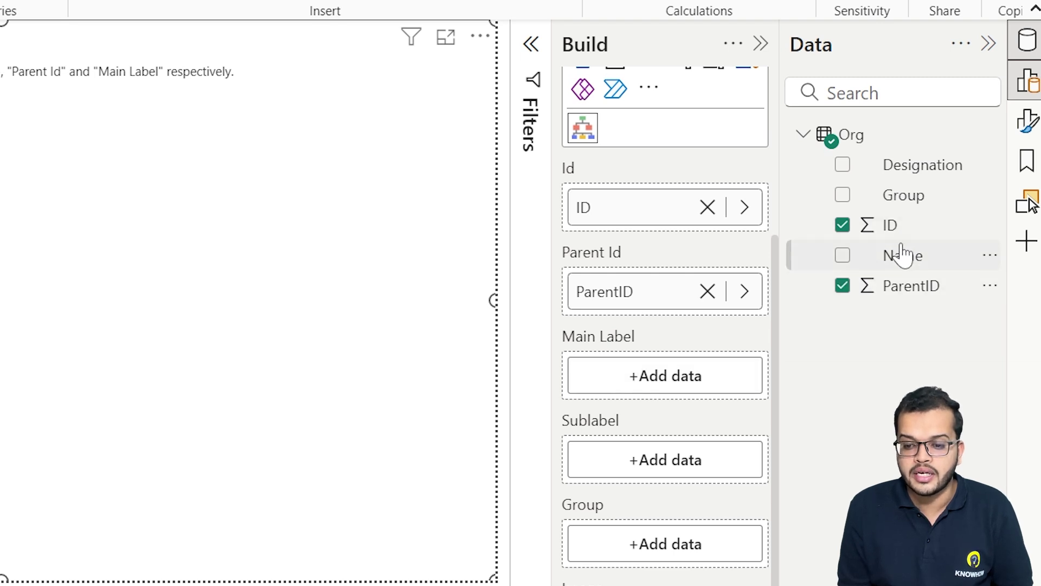
left_click_drag(902, 255, 653, 374)
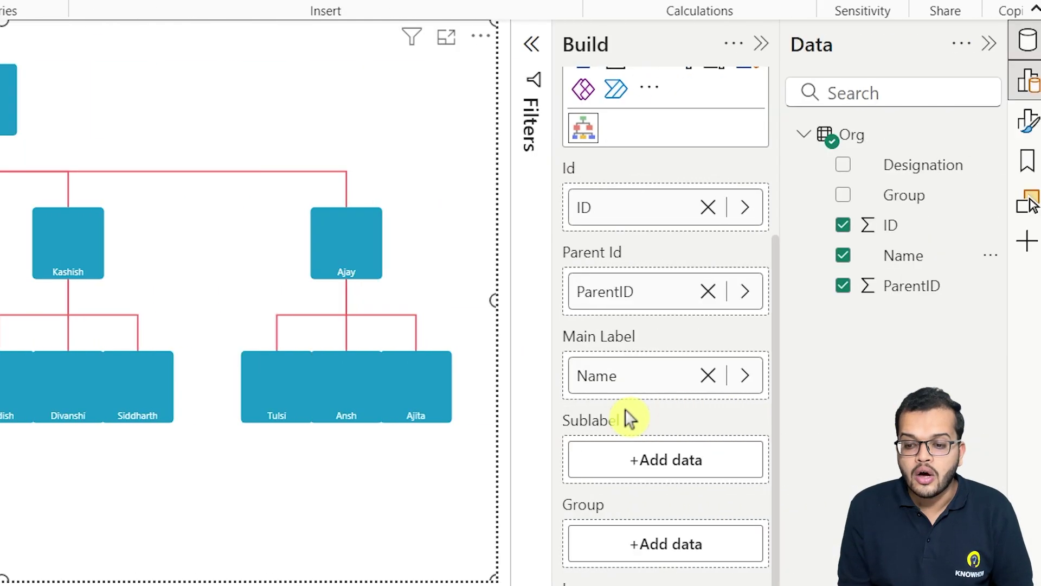
Put Designation in the Sublabel well and Group in the Group well.
scroll(625, 413, "down", 1)
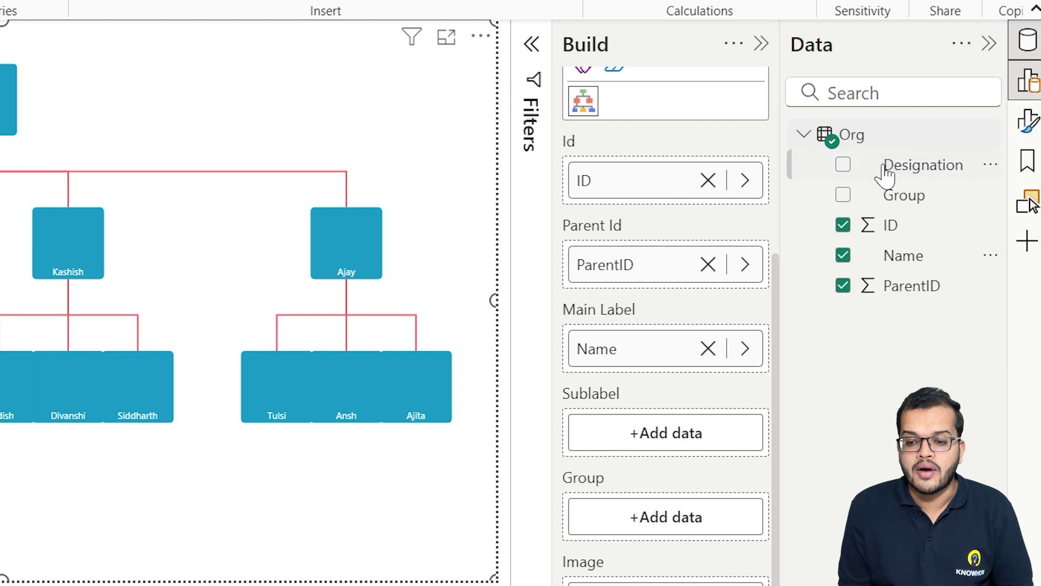
left_click_drag(885, 166, 657, 435)
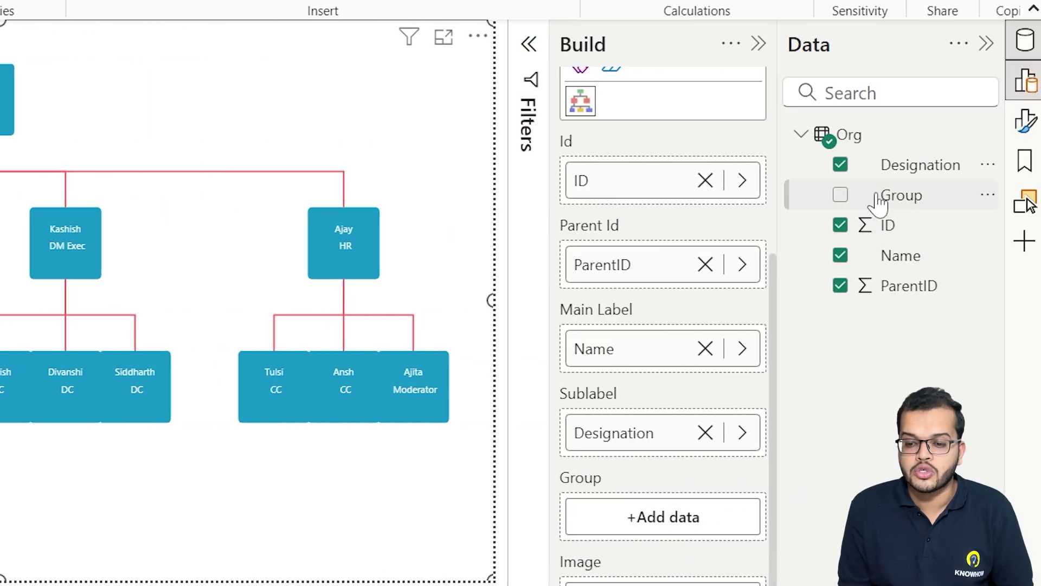
left_click_drag(878, 202, 627, 527)
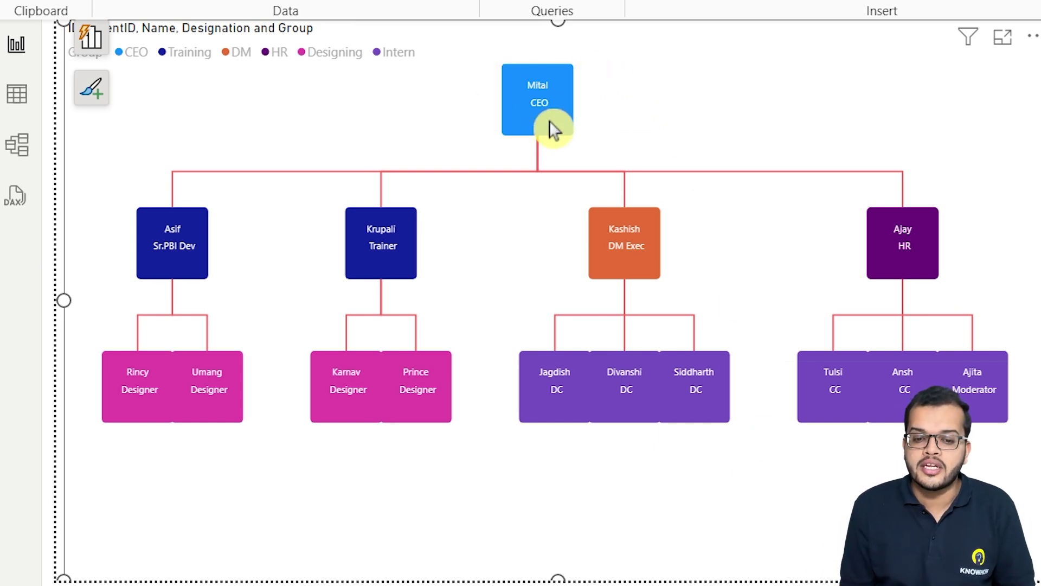
mouse_move(162, 221)
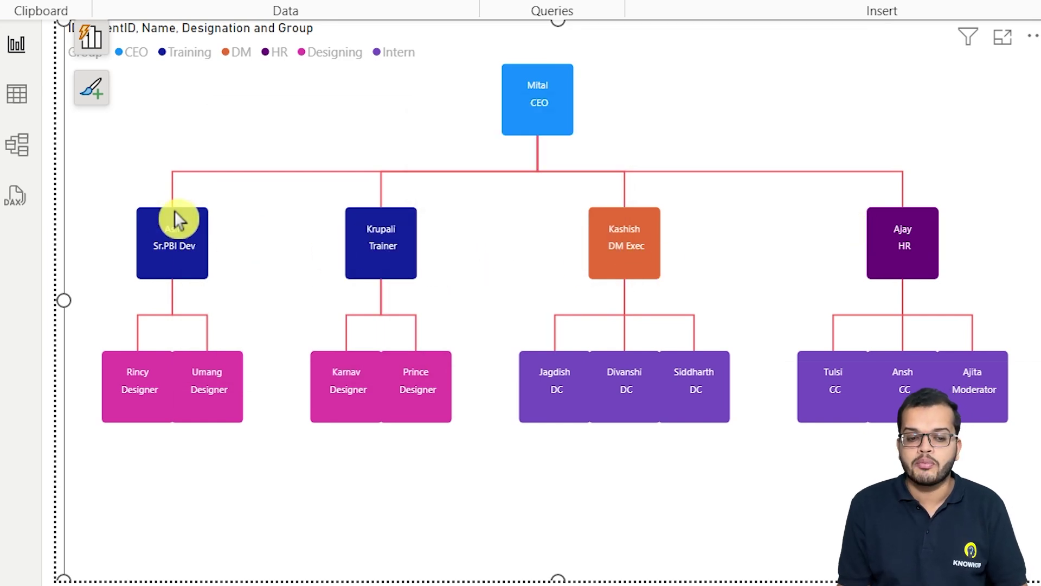
mouse_move(202, 268)
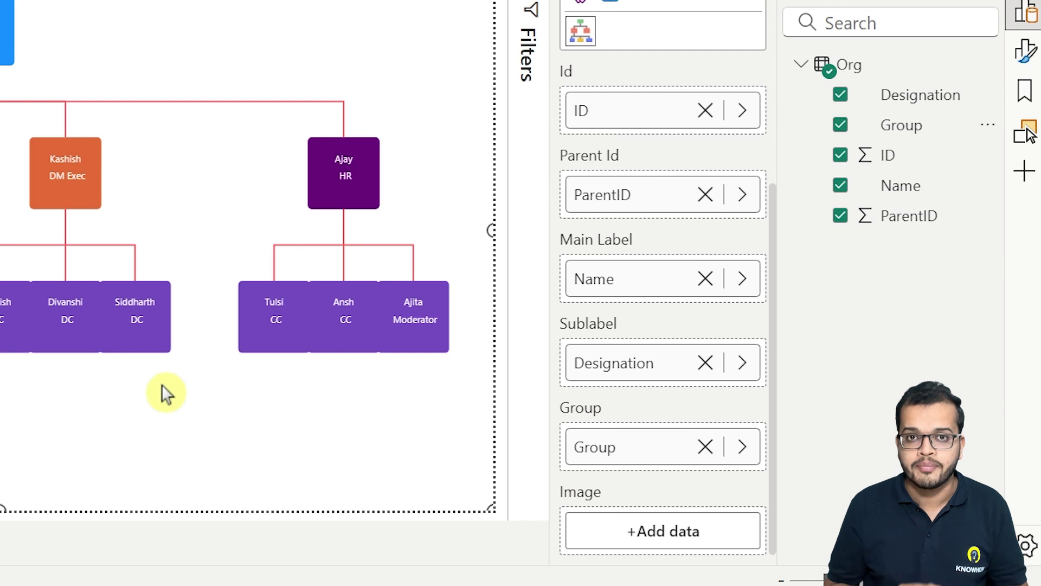
Give the chart a pale khaki background and turn its visual border on.
left_click(1025, 50)
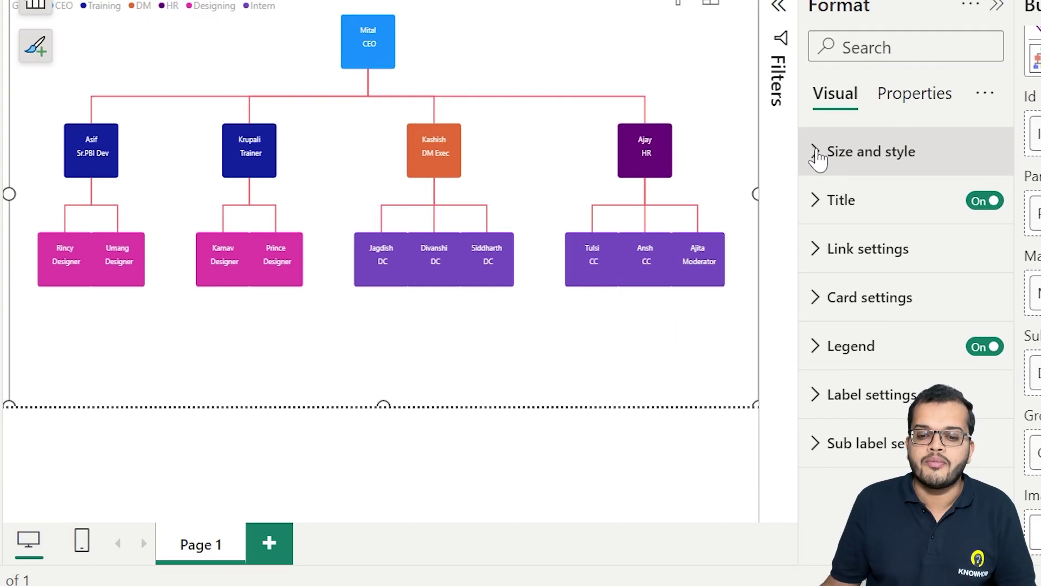
left_click(818, 153)
scroll(851, 181, "down", 8)
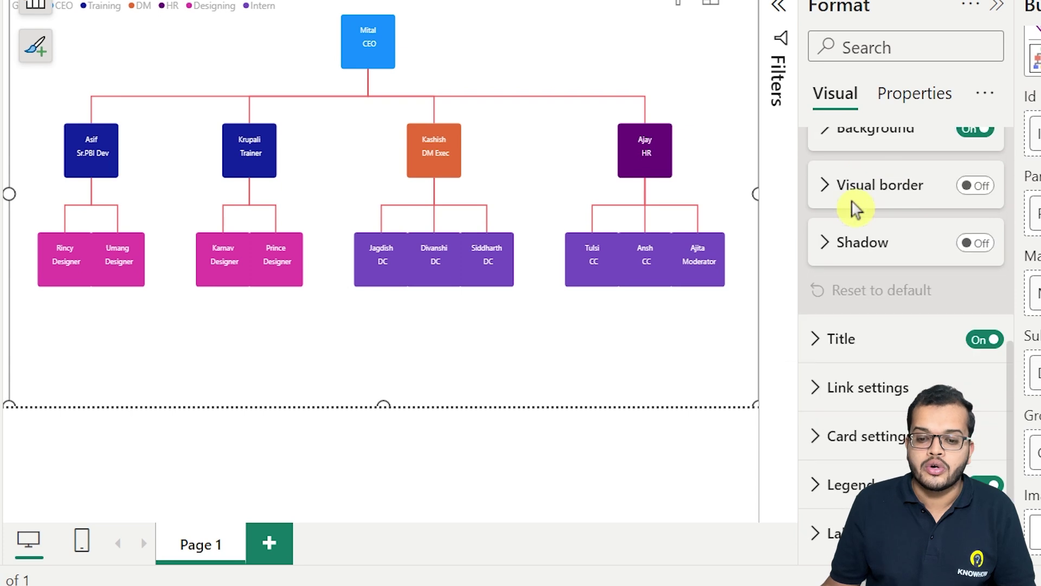
scroll(838, 200, "up", 2)
left_click(824, 250)
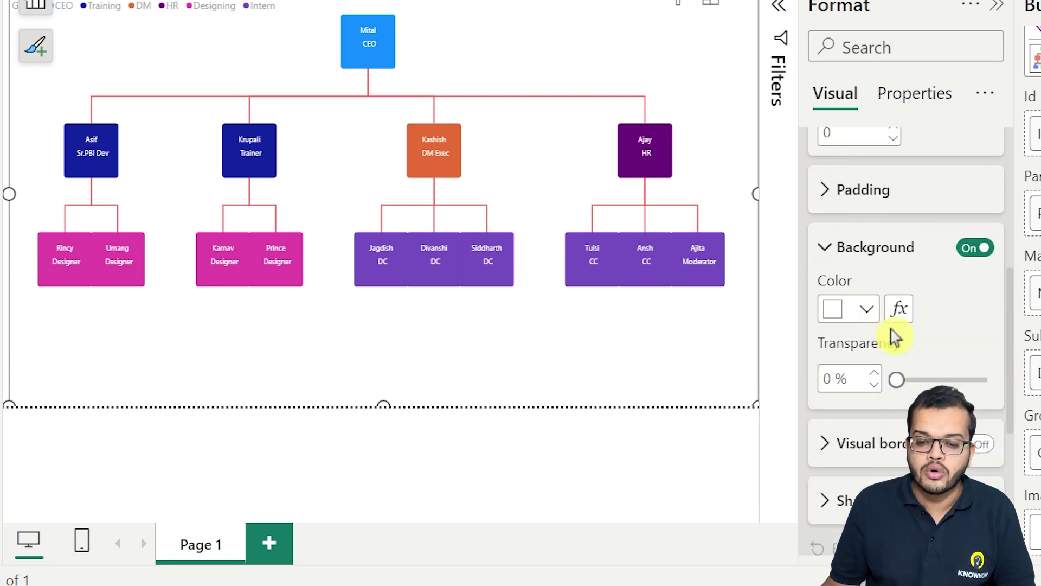
left_click(862, 310)
left_click(1021, 106)
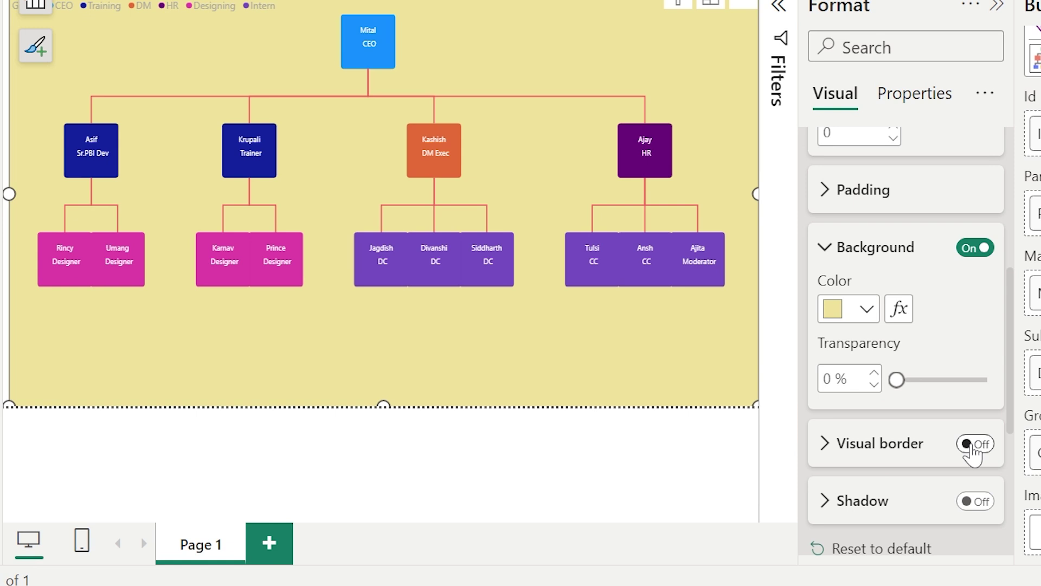
left_click(975, 444)
Replace the chart title text with 'ORGANIZATION CHART'.
scroll(862, 506, "down", 4)
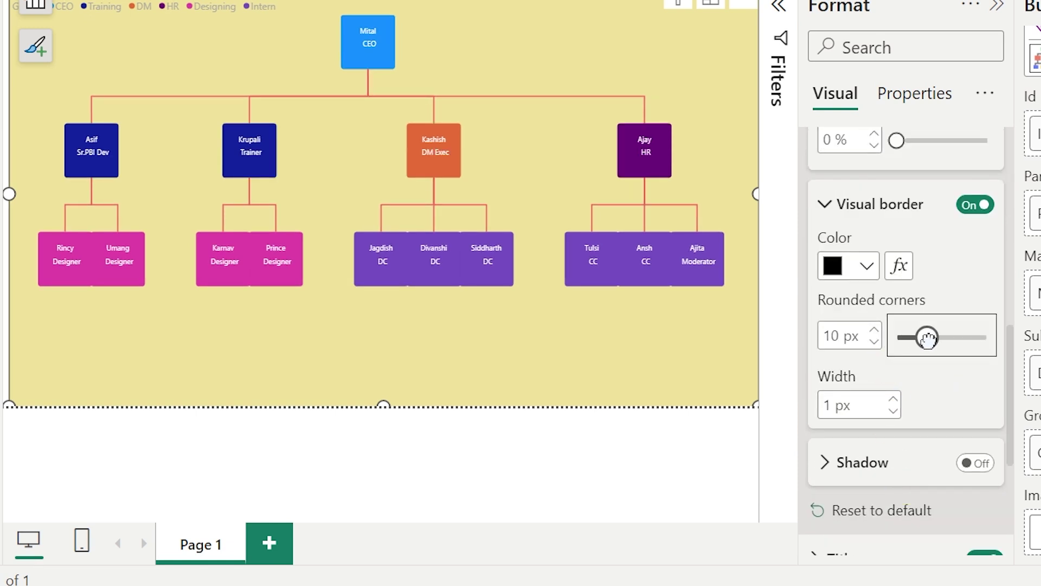
scroll(897, 274, "up", 10)
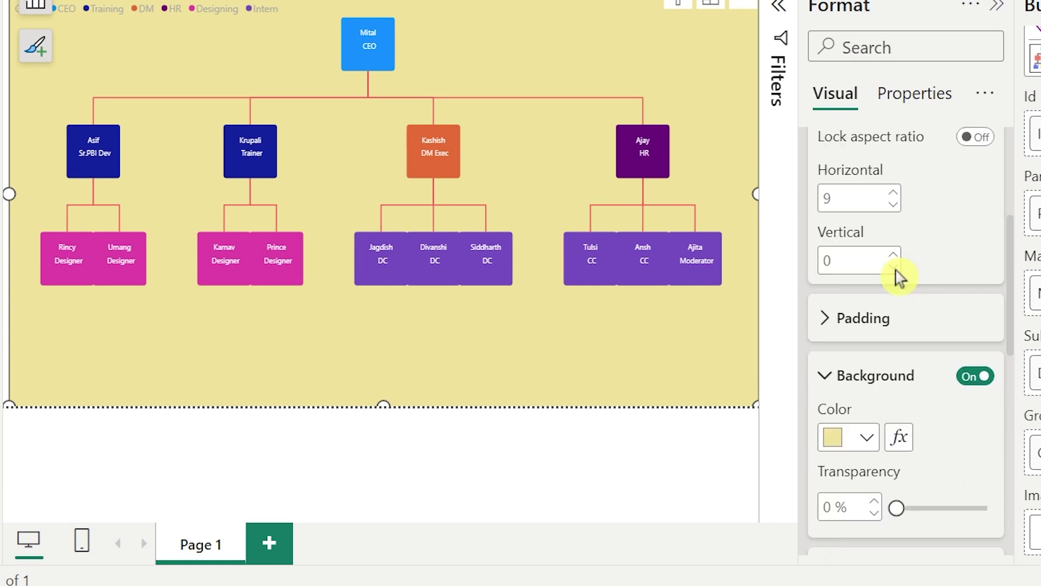
left_click(816, 155)
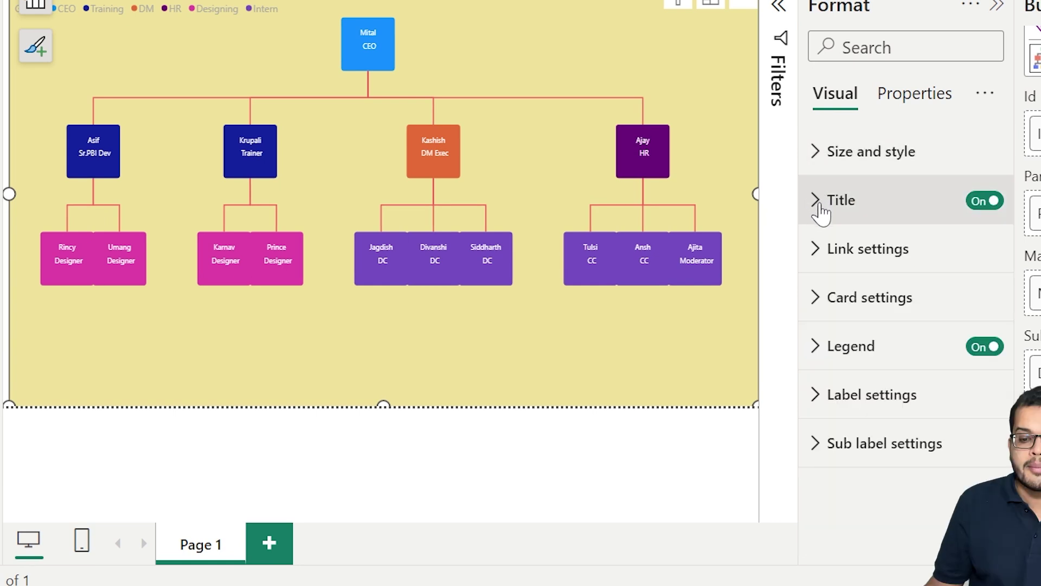
left_click(821, 206)
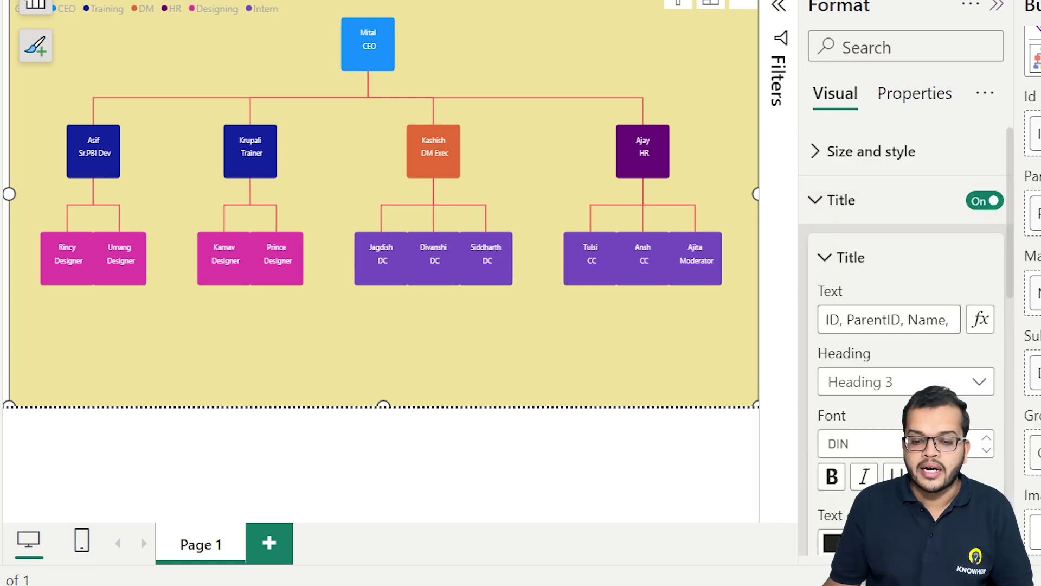
left_click(907, 320)
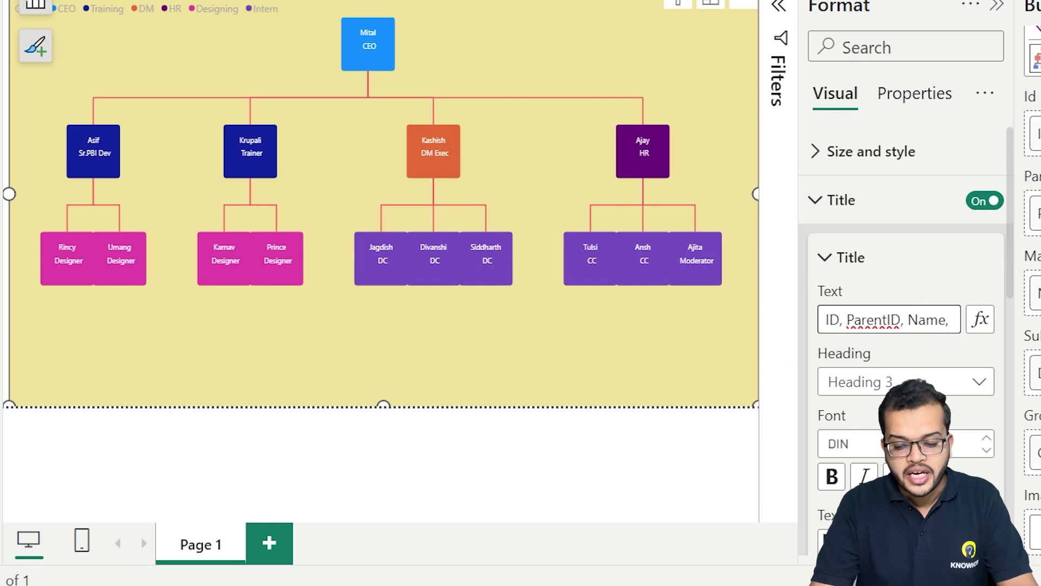
key("BackSpace")
key("BackSpace")
key("BackSpace")
key("BackSpace")
key("BackSpace")
key("BackSpace")
key("BackSpace")
key("BackSpace")
key("BackSpace")
key("BackSpace")
key("BackSpace")
key("BackSpace")
key("BackSpace")
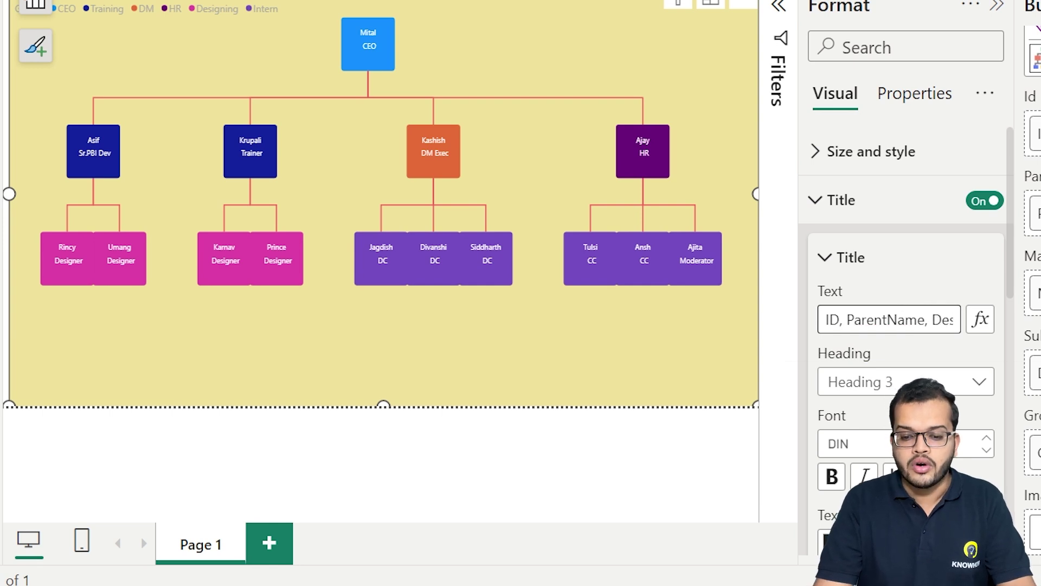
left_click(836, 320)
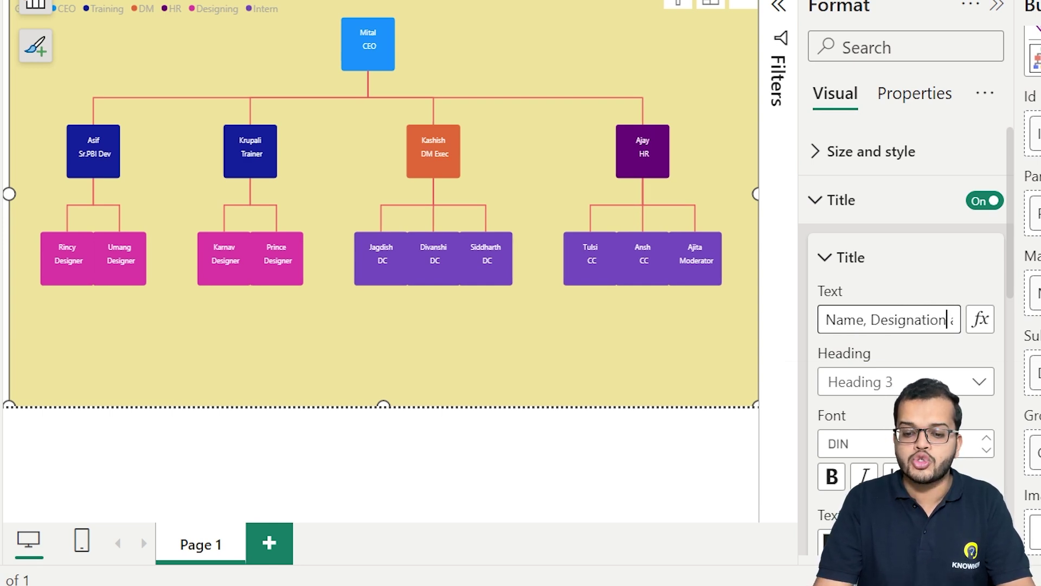
key("End")
key("BackSpace")
key("BackSpace")
key("BackSpace")
key("BackSpace")
key("BackSpace")
key("BackSpace")
key("BackSpace")
key("BackSpace")
key("BackSpace")
key("BackSpace")
key("BackSpace")
key("BackSpace")
key("BackSpace")
key("BackSpace")
key("BackSpace")
key("BackSpace")
key("BackSpace")
key("BackSpace")
key("BackSpace")
key("BackSpace")
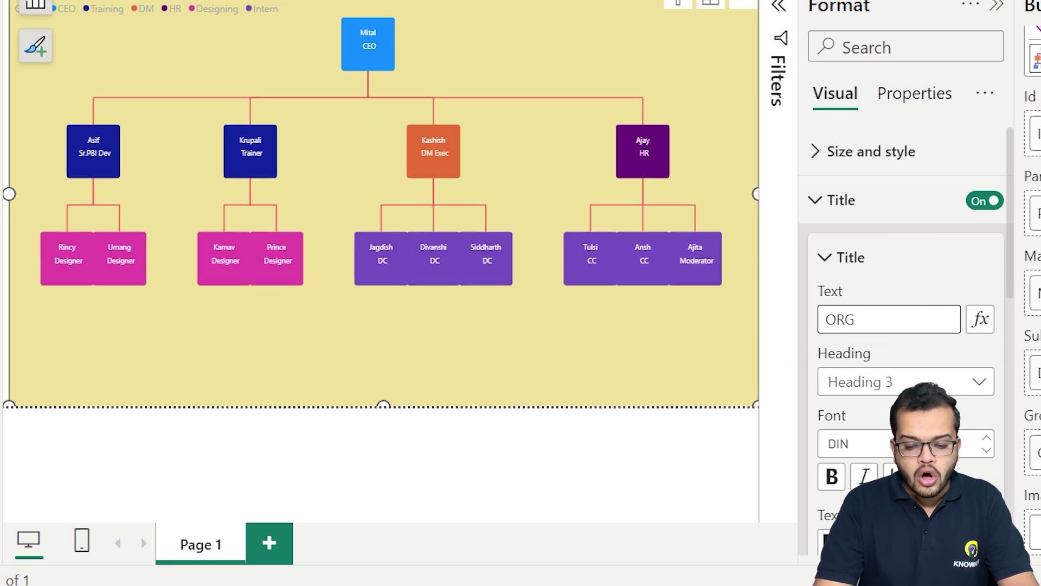
type("ANIZATION")
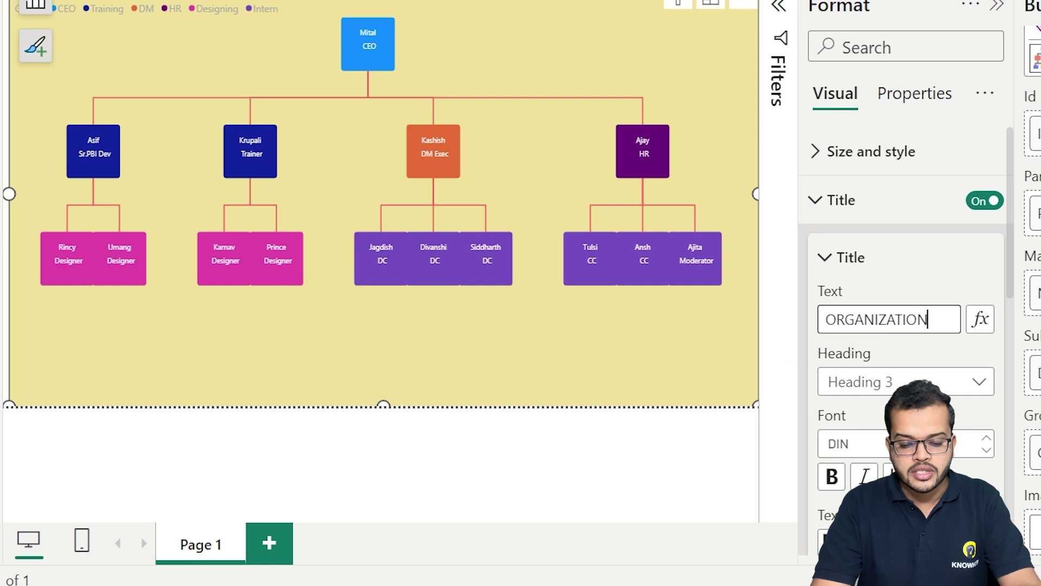
type(" CHART")
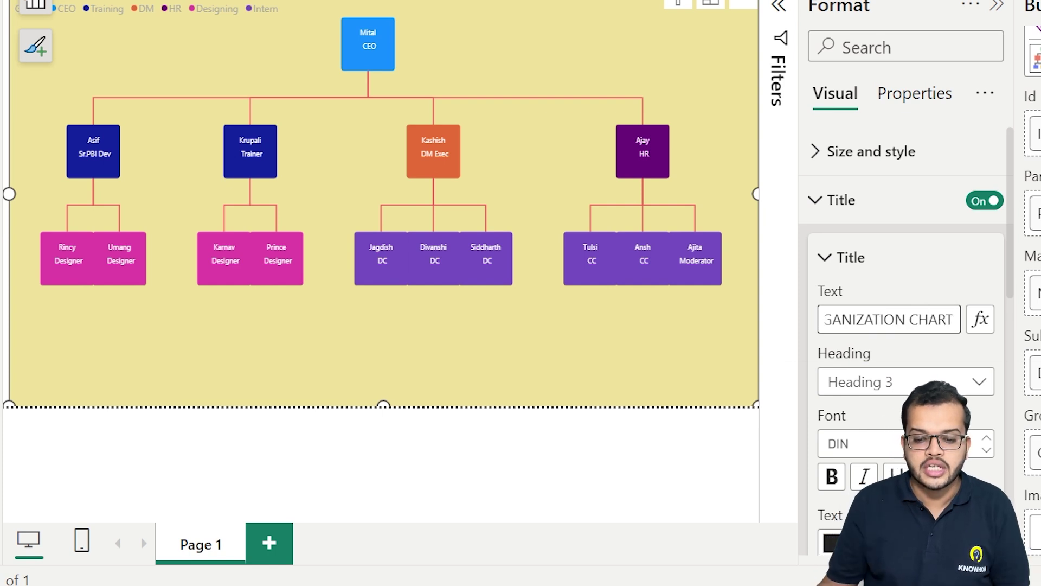
Style the title in Segoe UI Bold, white on a black background, centred.
left_click(866, 462)
scroll(890, 353, "down", 5)
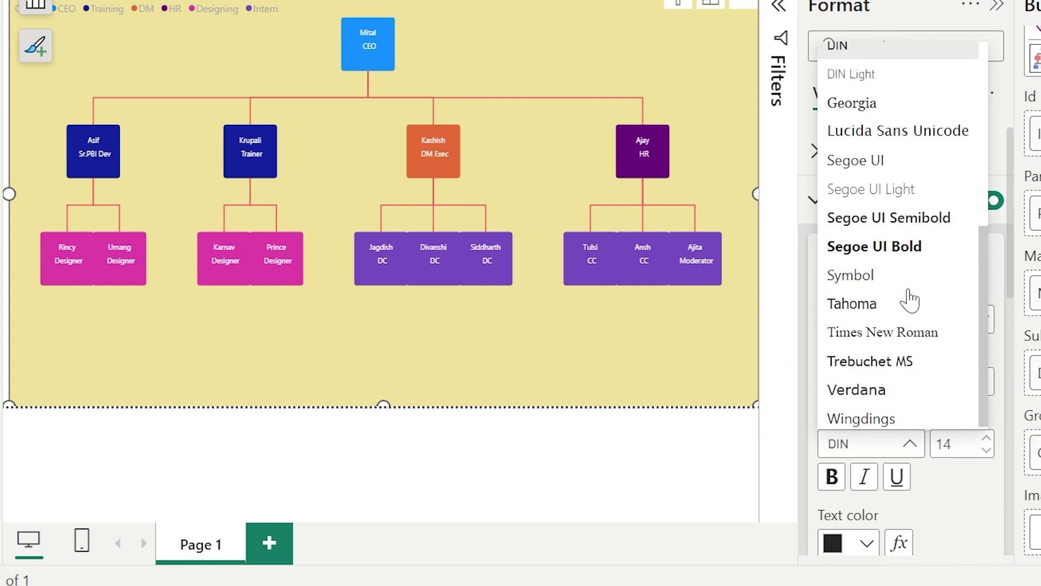
left_click(919, 244)
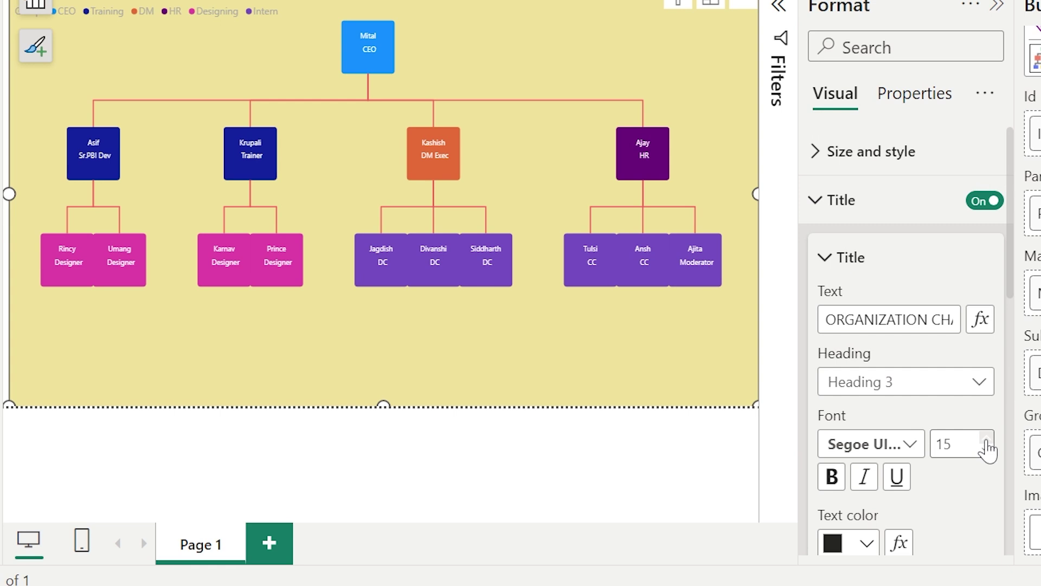
left_click(867, 544)
left_click(877, 437)
scroll(911, 354, "down", 4)
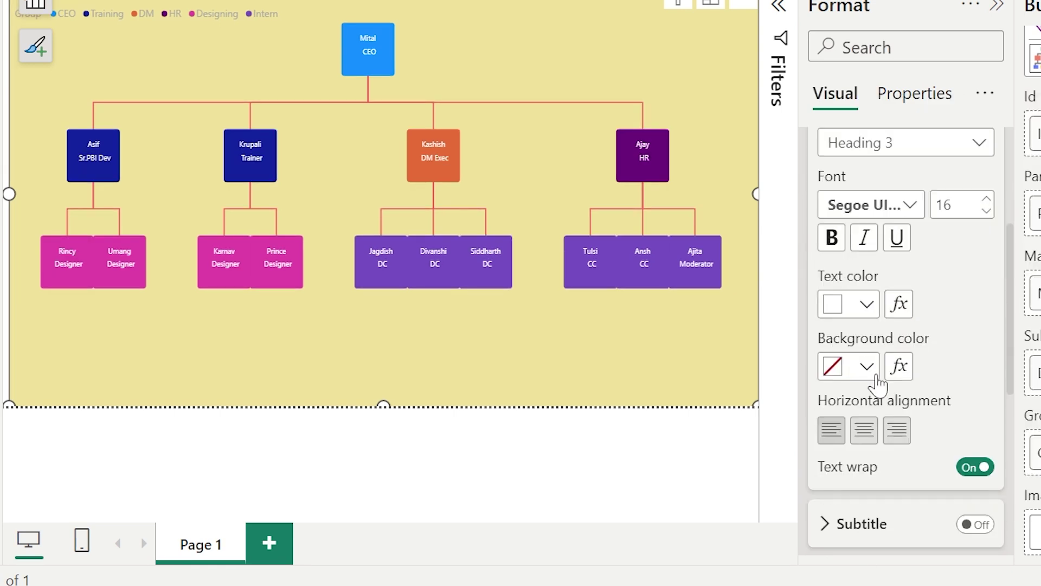
left_click(855, 368)
left_click(916, 217)
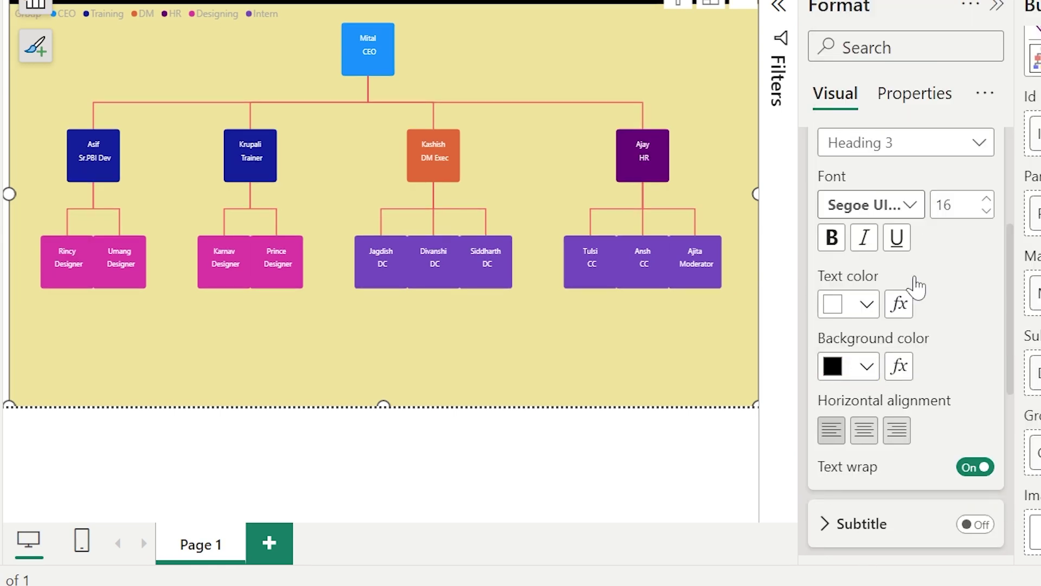
left_click(866, 439)
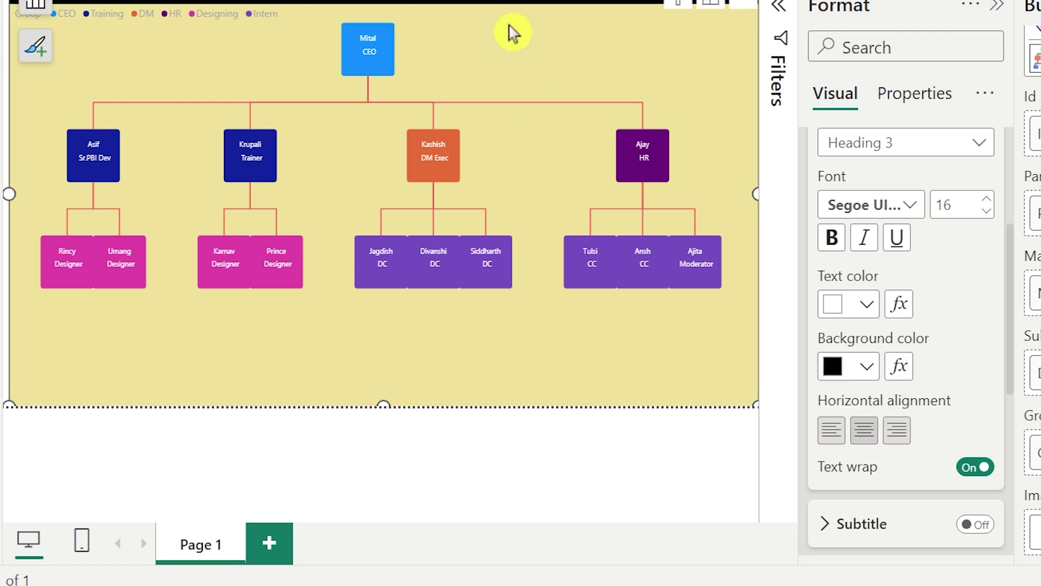
scroll(901, 358, "up", 5)
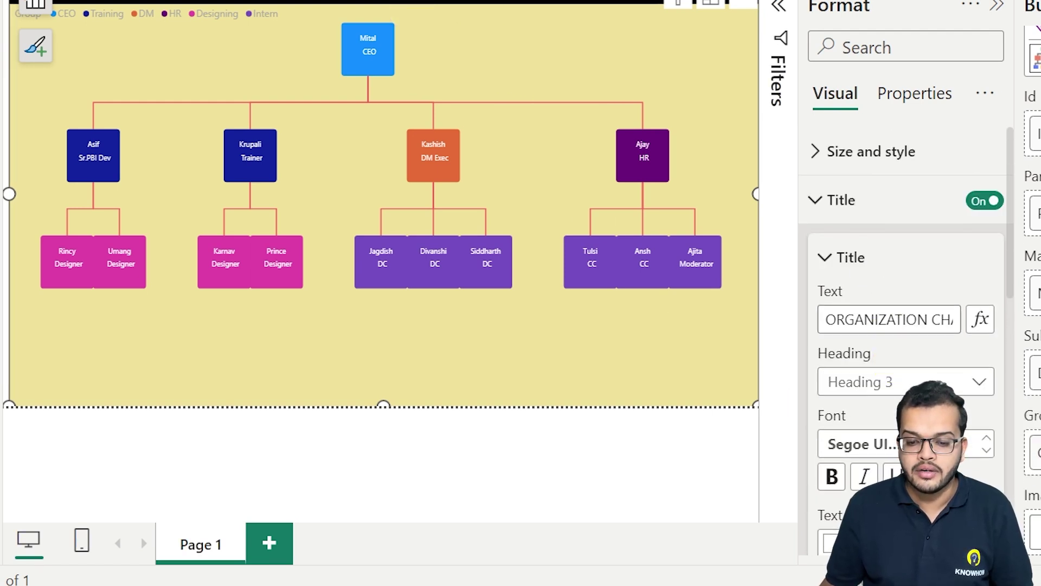
left_click(818, 203)
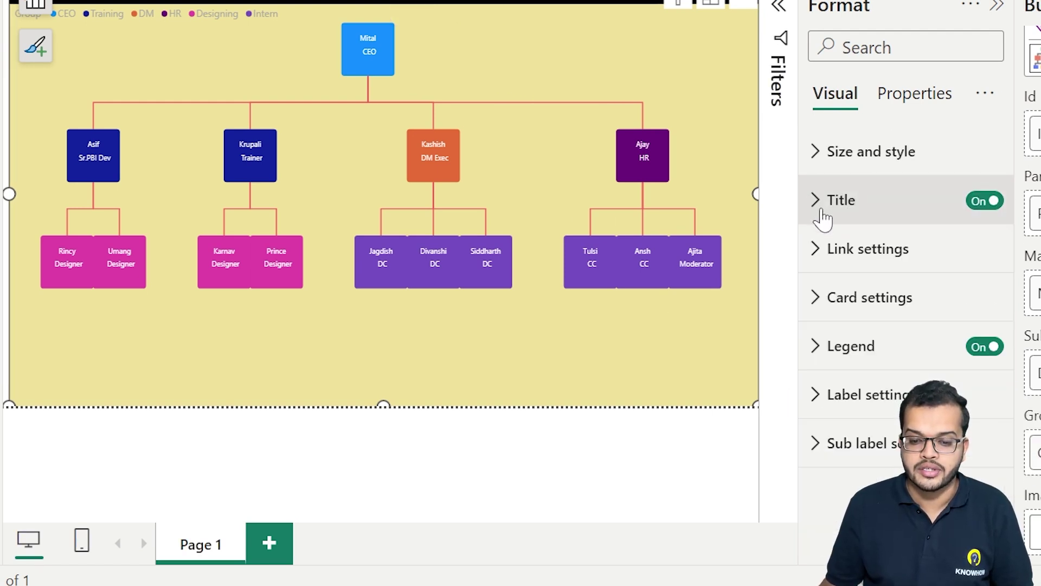
Try the curved Modern link style, then revert the links to the straight Classic style.
left_click(817, 259)
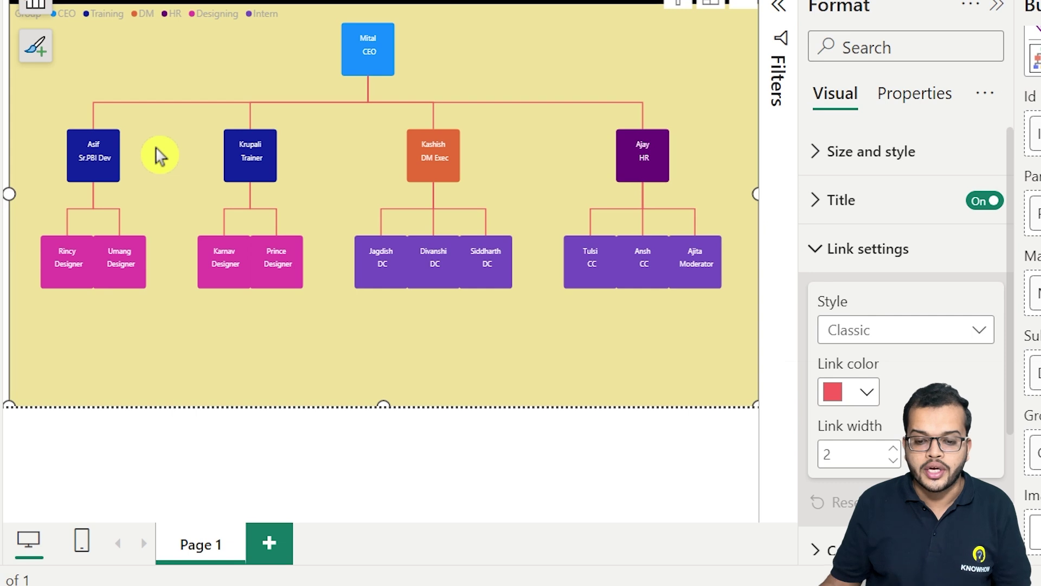
left_click(863, 338)
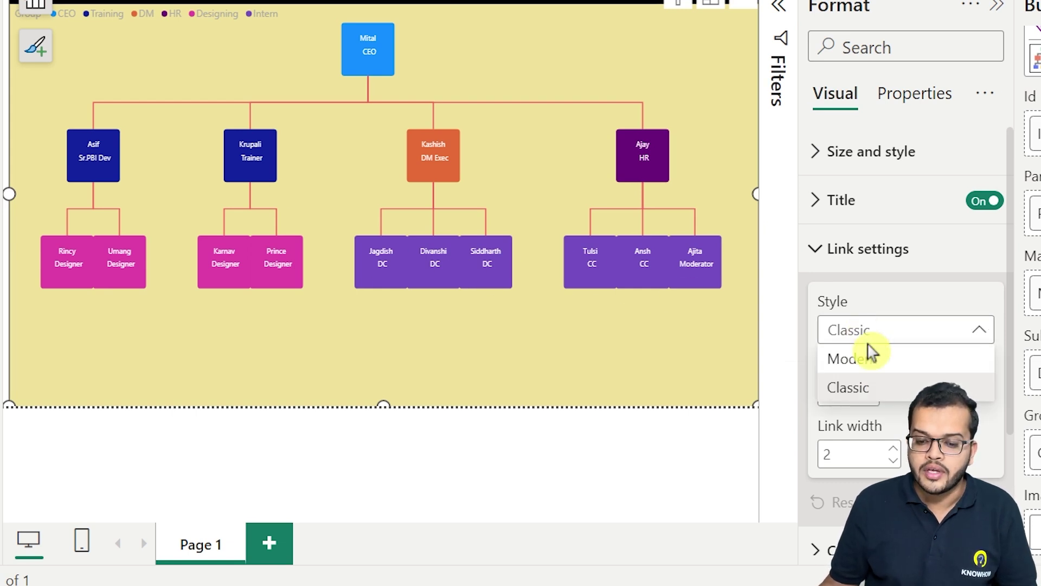
left_click(872, 360)
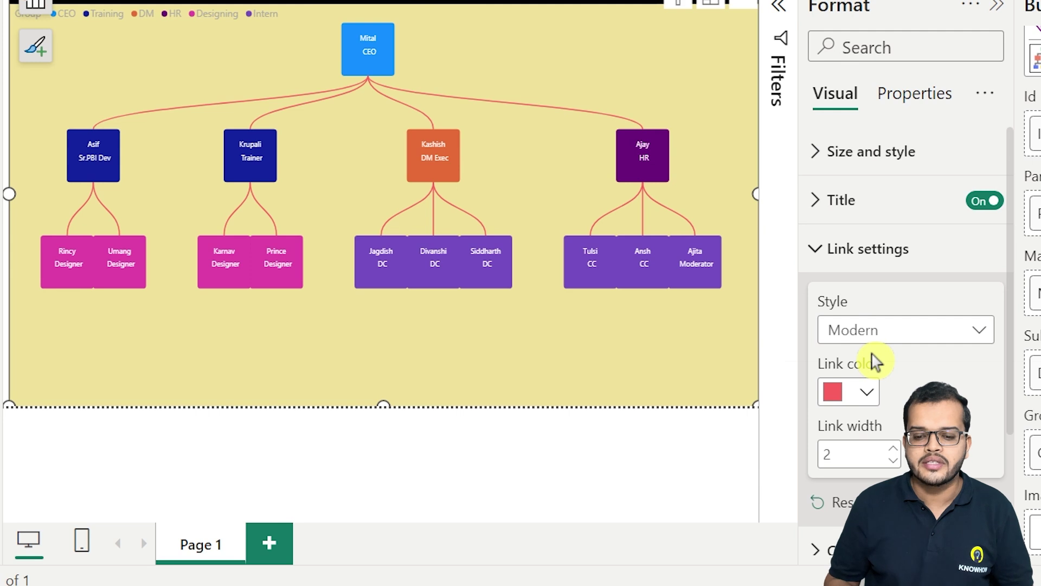
left_click(918, 338)
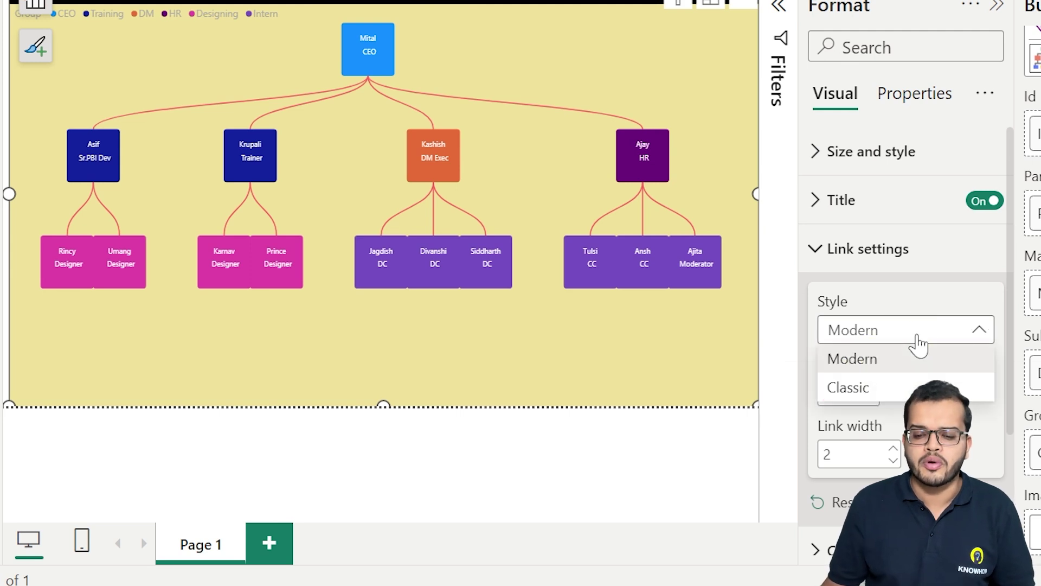
left_click(910, 390)
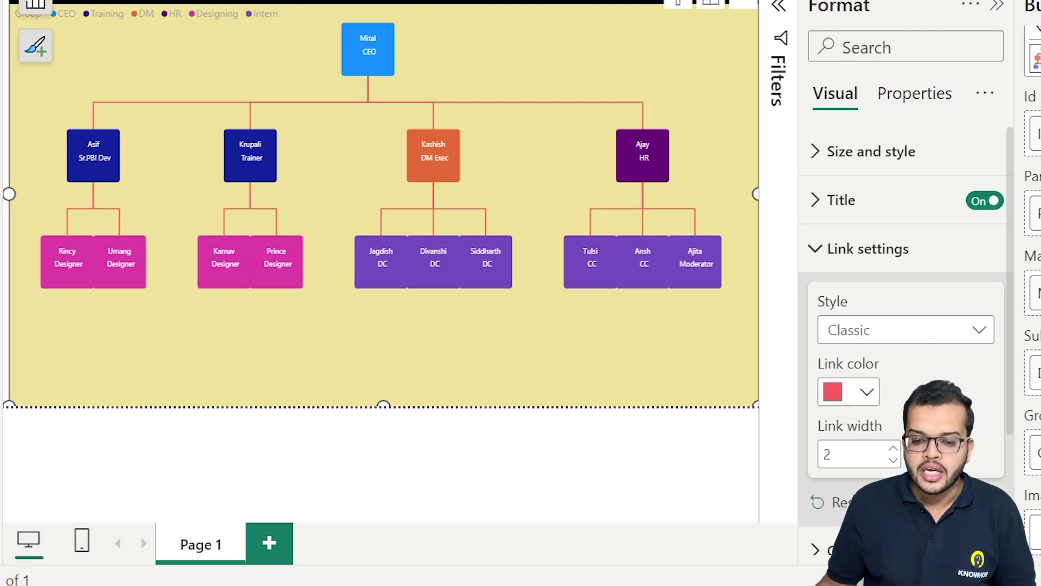
Colour the links purple after trying orange, and raise link width to 4.
left_click(867, 395)
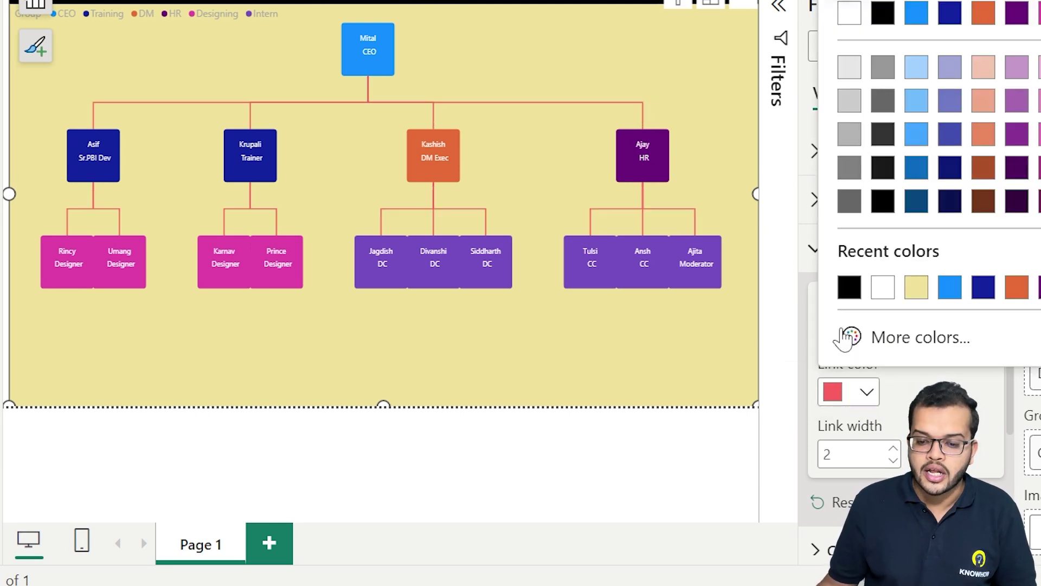
left_click(1018, 289)
left_click(853, 401)
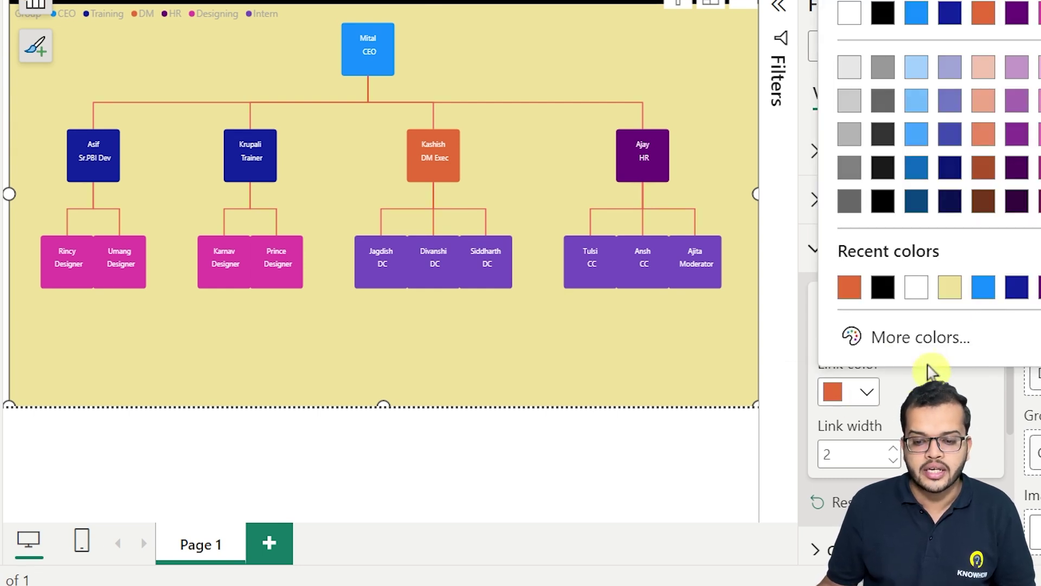
left_click(1039, 290)
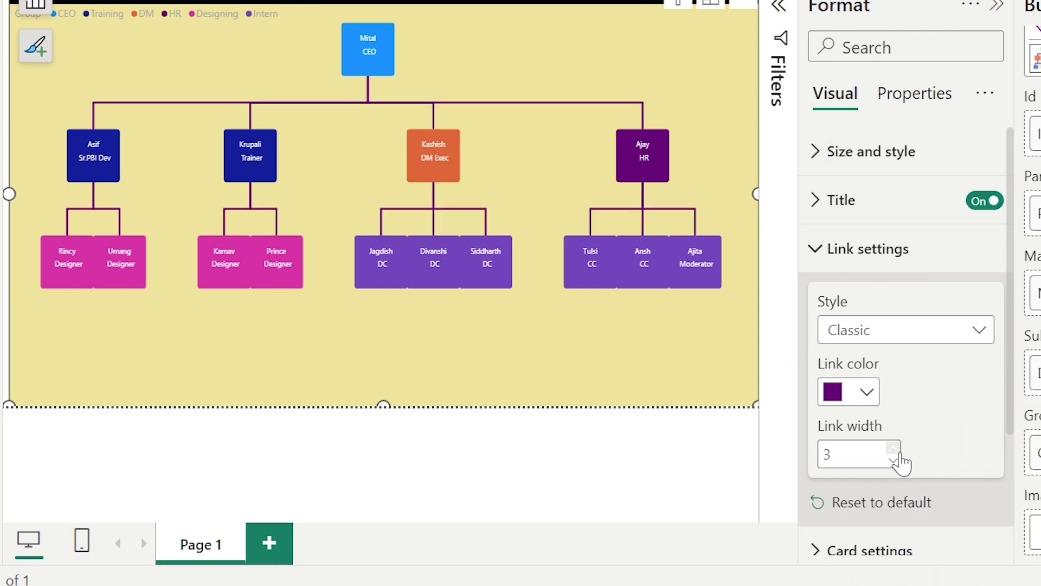
left_click(898, 454)
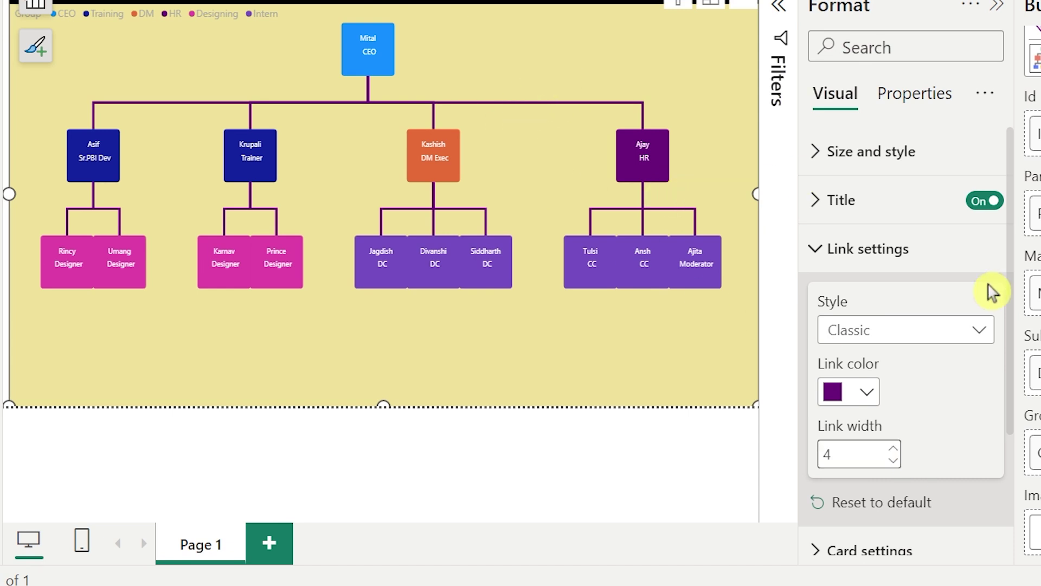
left_click(817, 258)
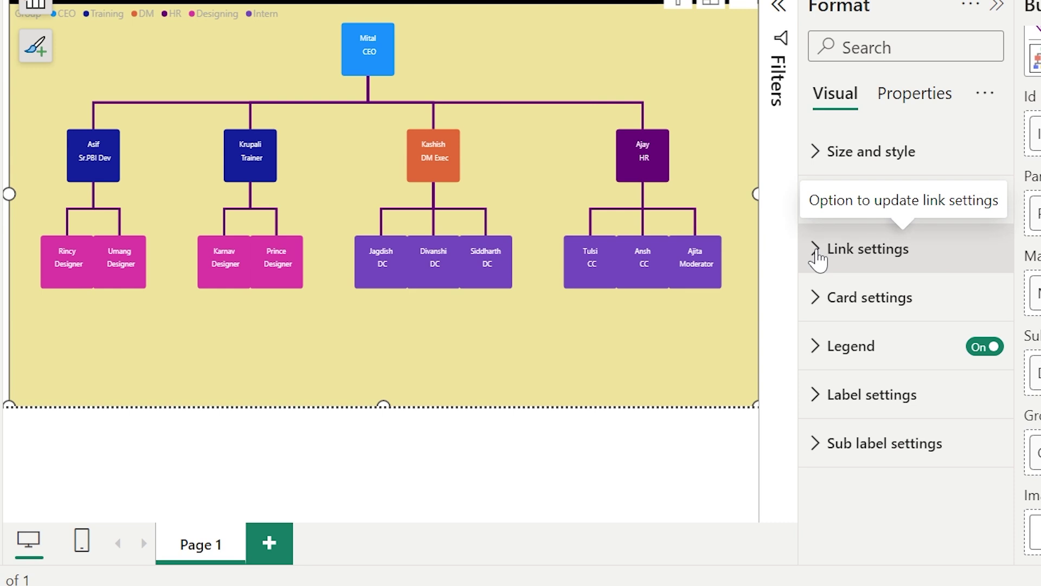
Change the card dimension value to 100 in Card settings.
left_click(819, 301)
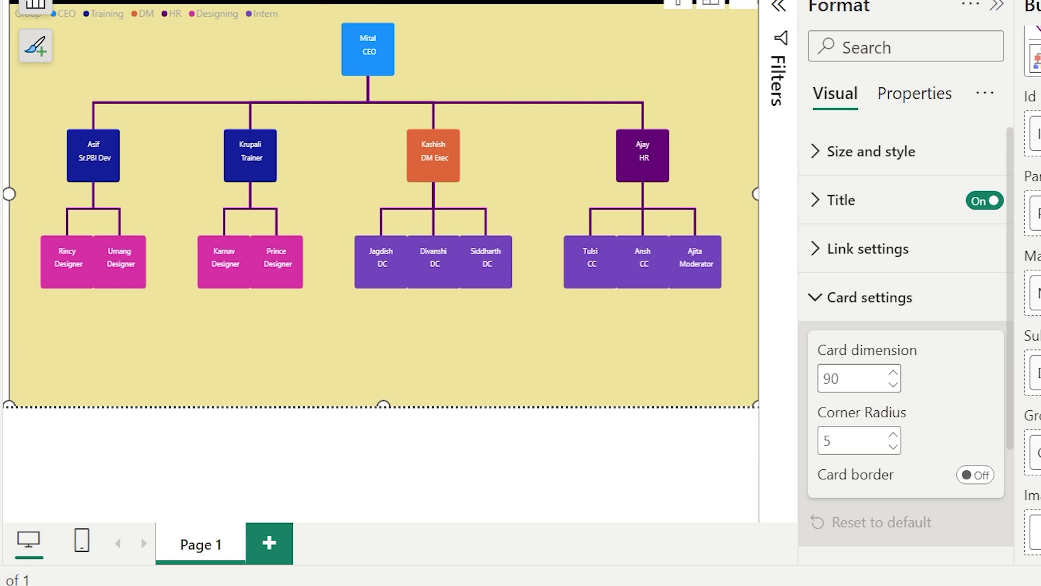
double_click(832, 378)
type("1")
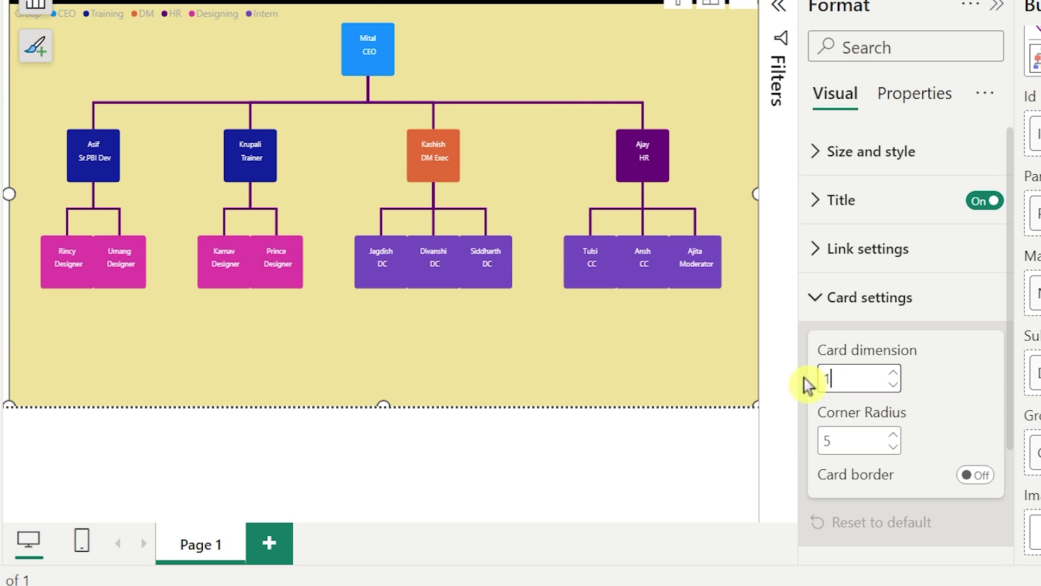
type("00")
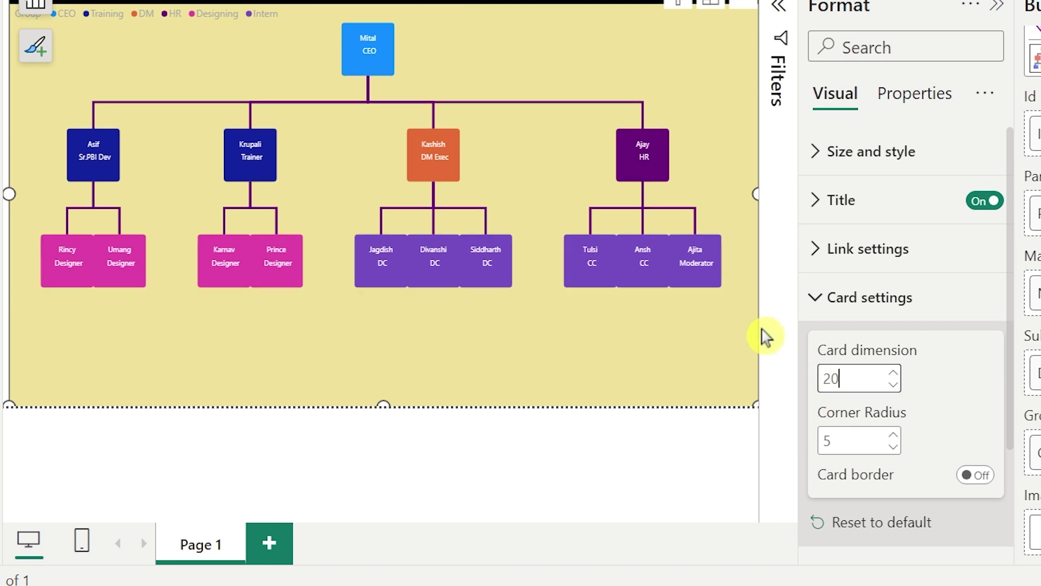
left_click(917, 401)
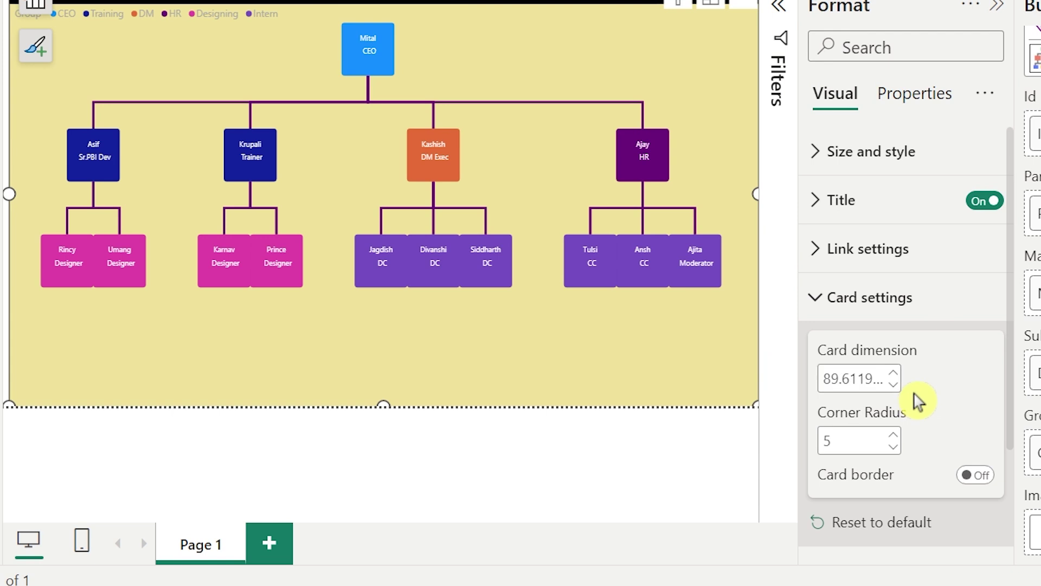
Turn on a black card border of size 3 around the cards.
scroll(876, 398, "down", 3)
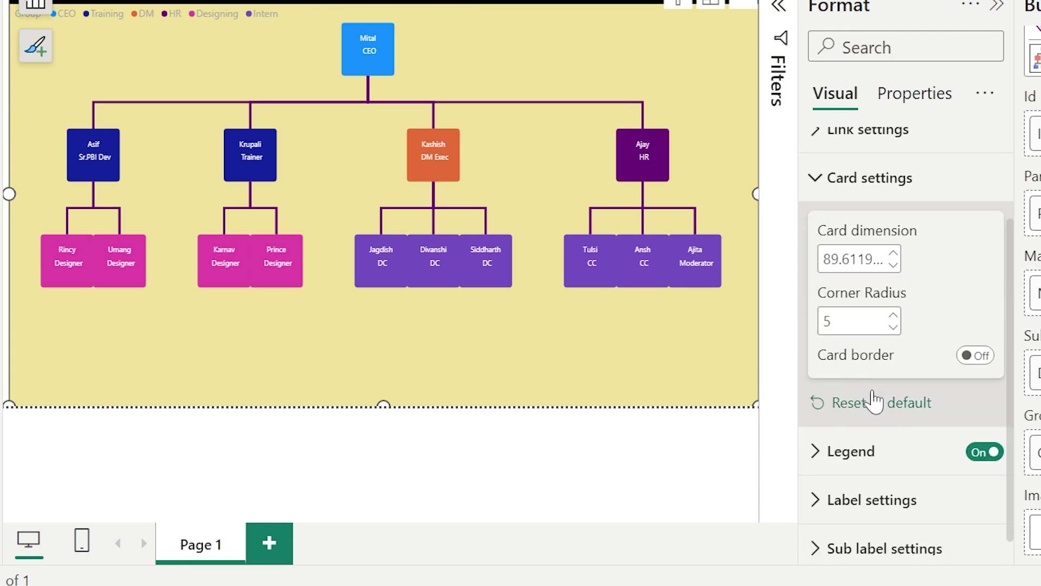
scroll(872, 353, "up", 3)
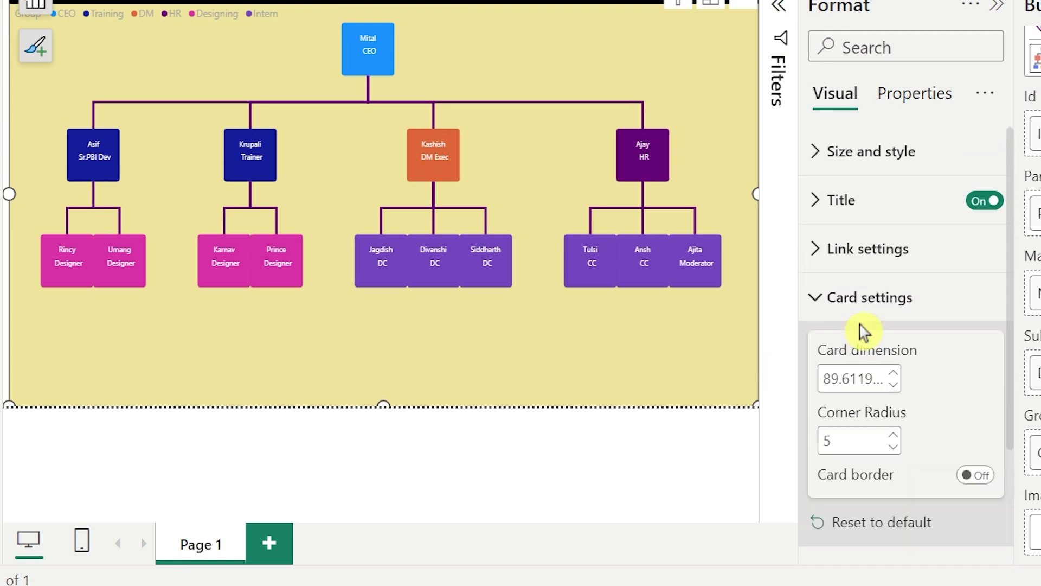
left_click(974, 476)
scroll(906, 431, "down", 4)
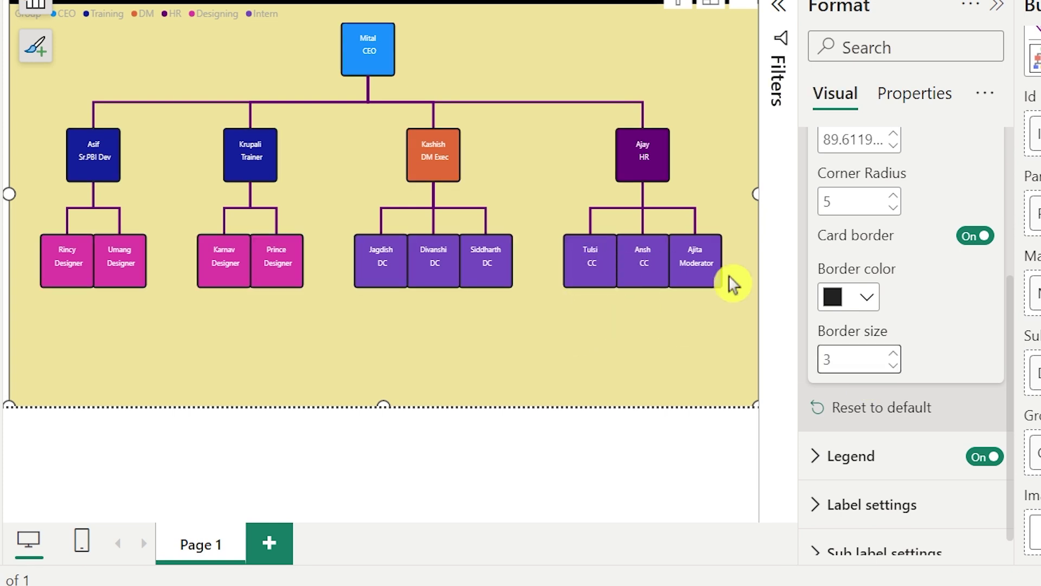
scroll(822, 298, "up", 3)
left_click(821, 304)
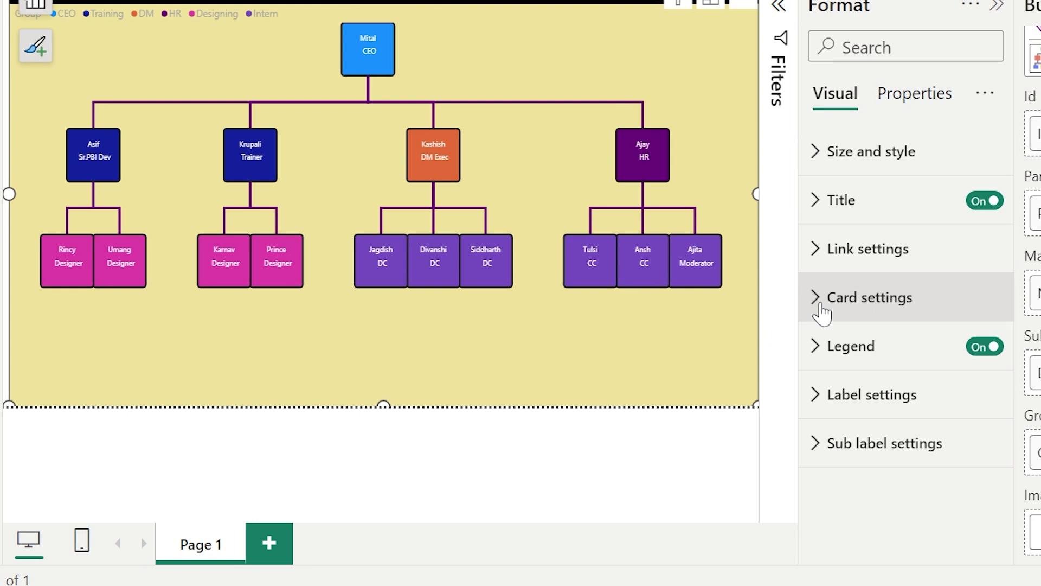
Hide the legend's Group title and set the legend text colour to black.
left_click(818, 362)
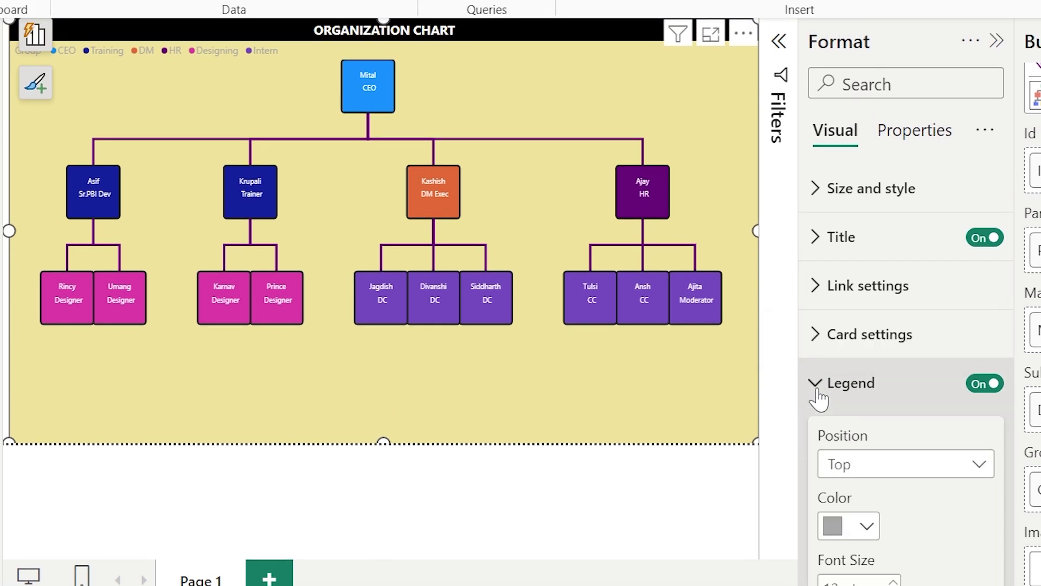
scroll(890, 404, "down", 2)
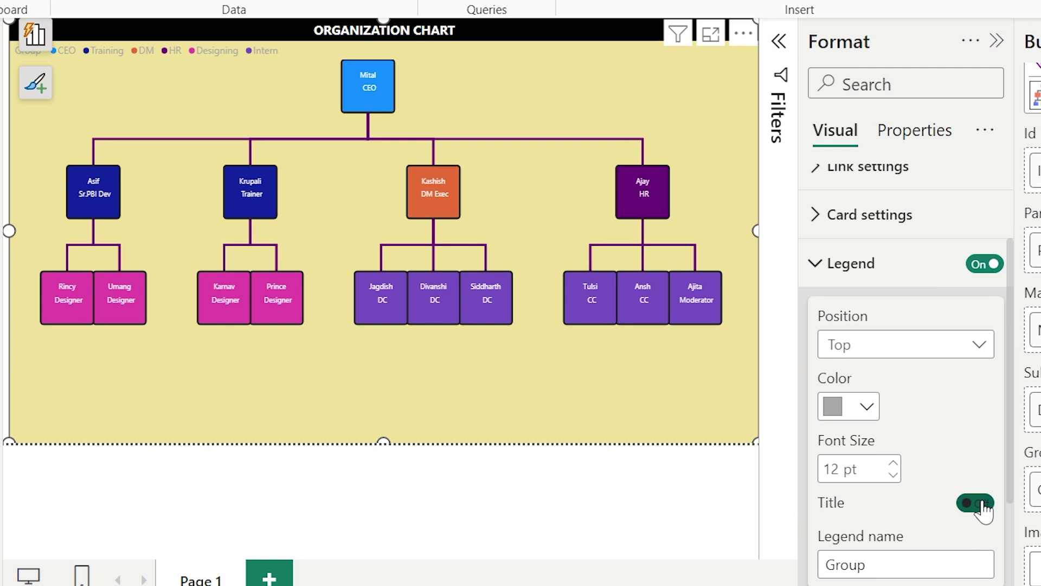
left_click(863, 412)
left_click(918, 304)
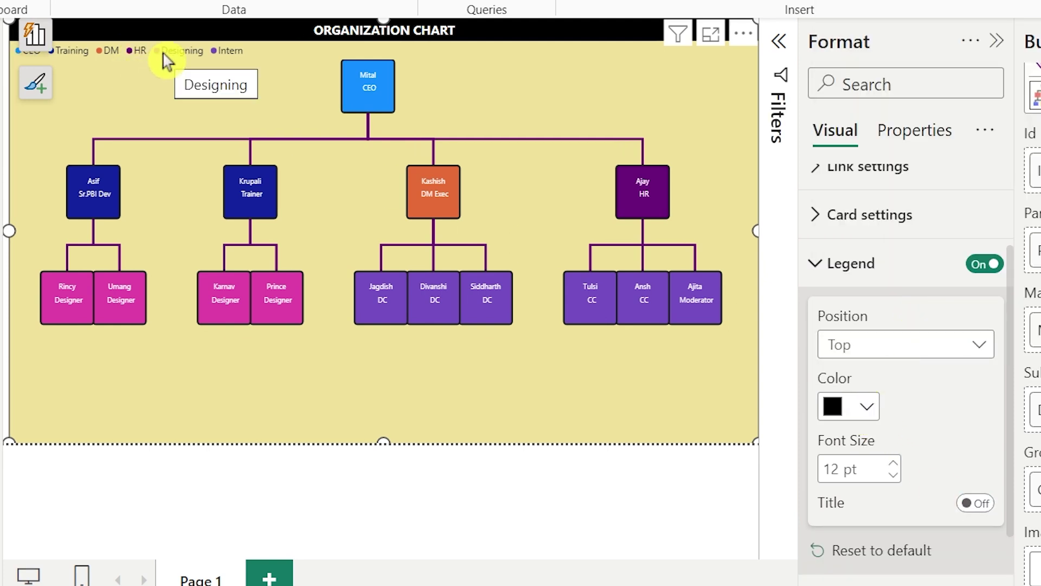
left_click(815, 263)
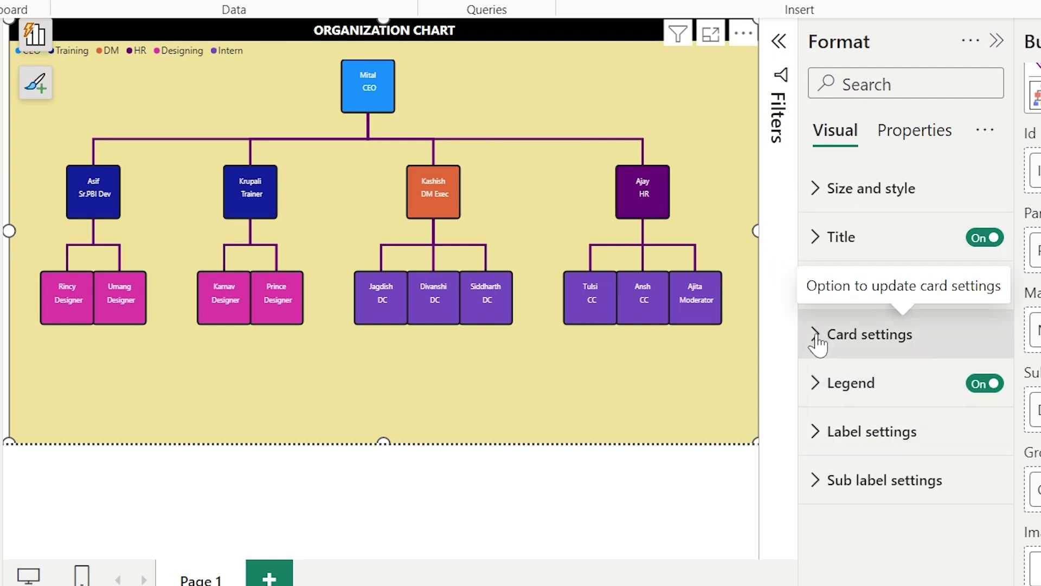
Set employee name labels to Segoe UI Bold at size 14.
left_click(816, 434)
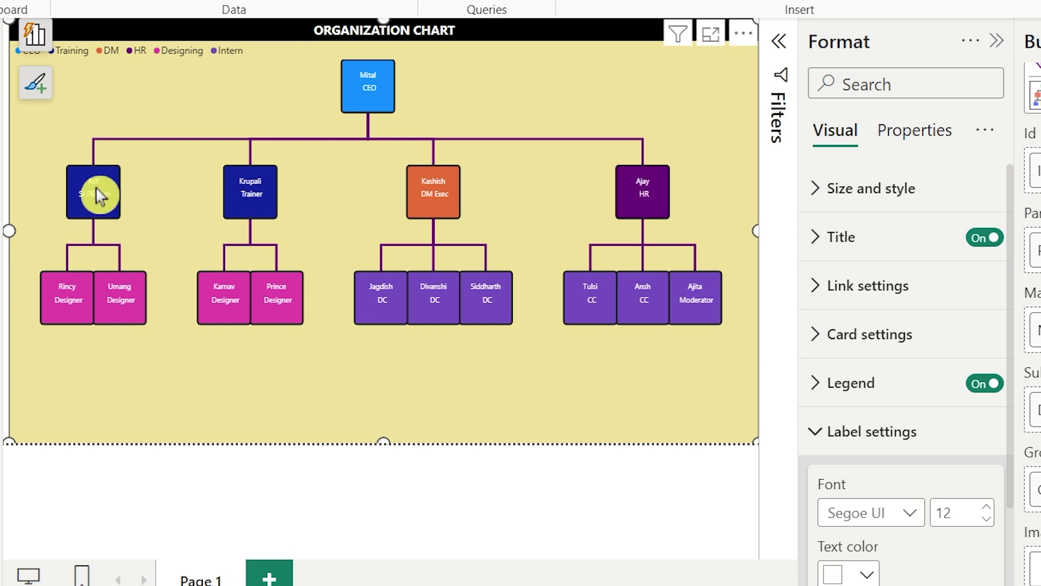
scroll(929, 439, "down", 2)
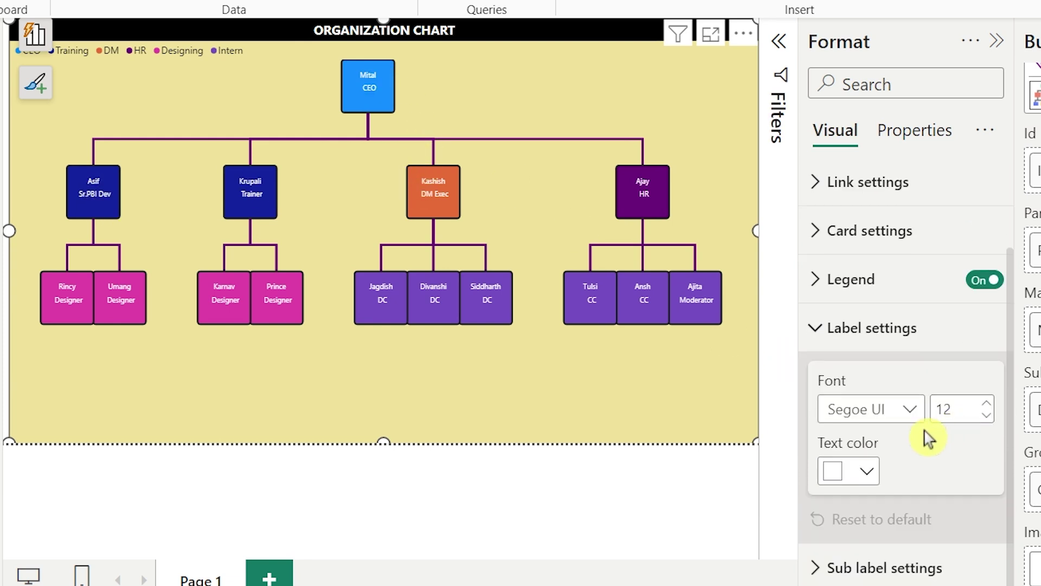
left_click(904, 415)
scroll(900, 304, "down", 5)
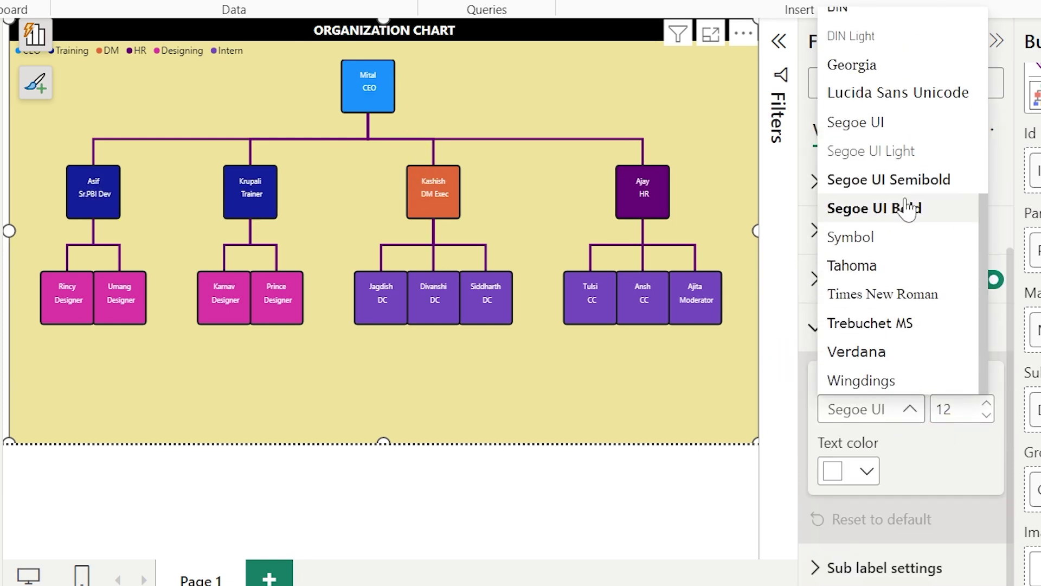
left_click(906, 208)
left_click(987, 403)
left_click(986, 403)
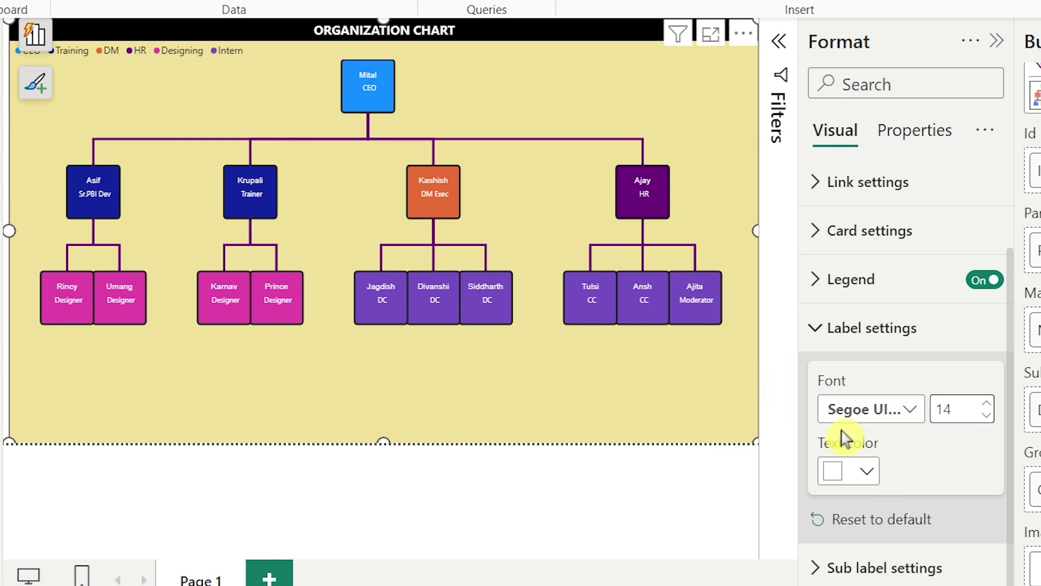
Try a pale yellow name colour, then set the employee name text back to white.
left_click(864, 476)
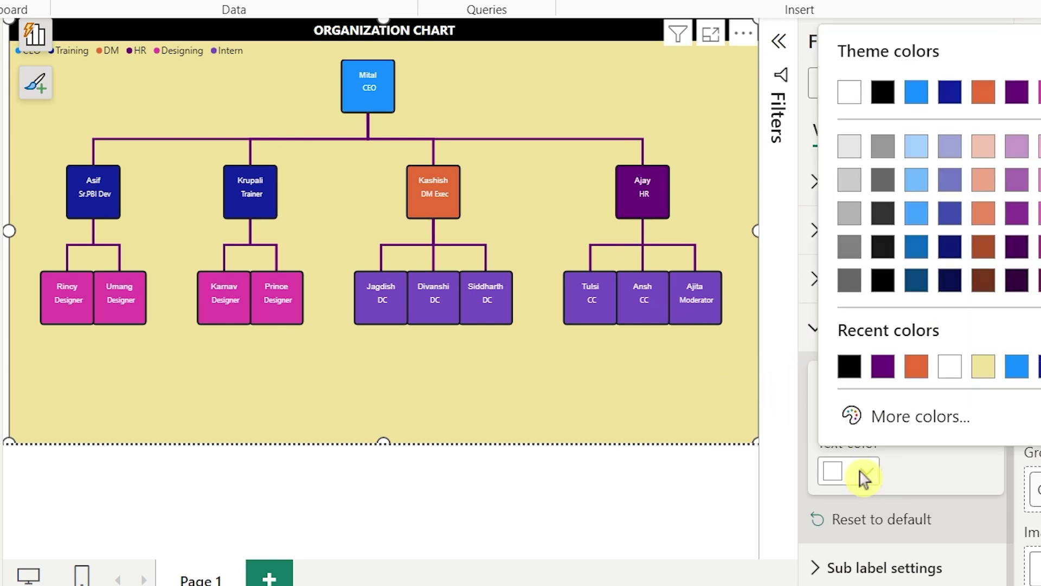
left_click(890, 418)
left_click(896, 337)
left_click_drag(987, 109, 1031, 63)
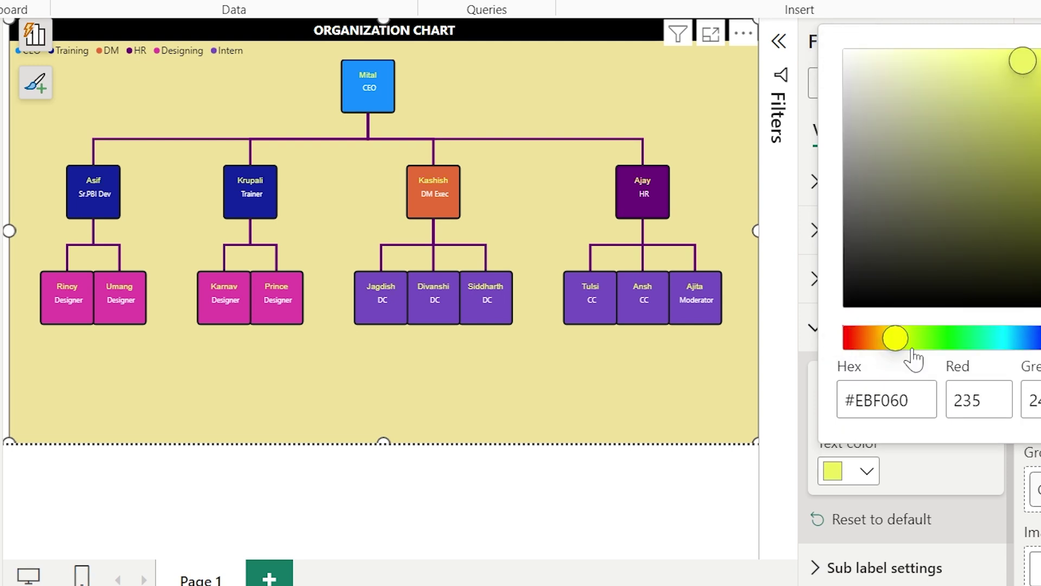
left_click(853, 479)
left_click(872, 474)
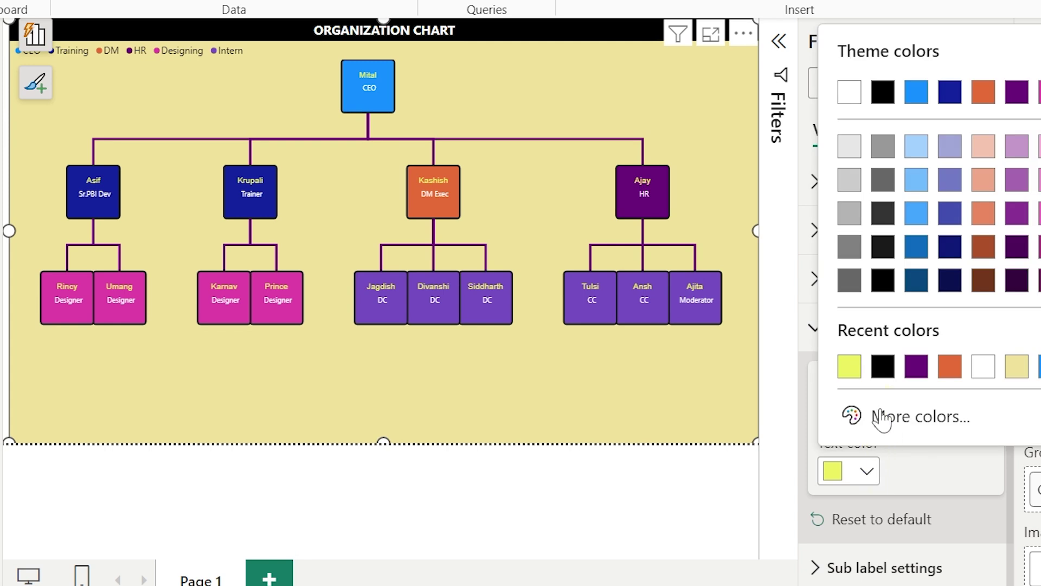
left_click(851, 91)
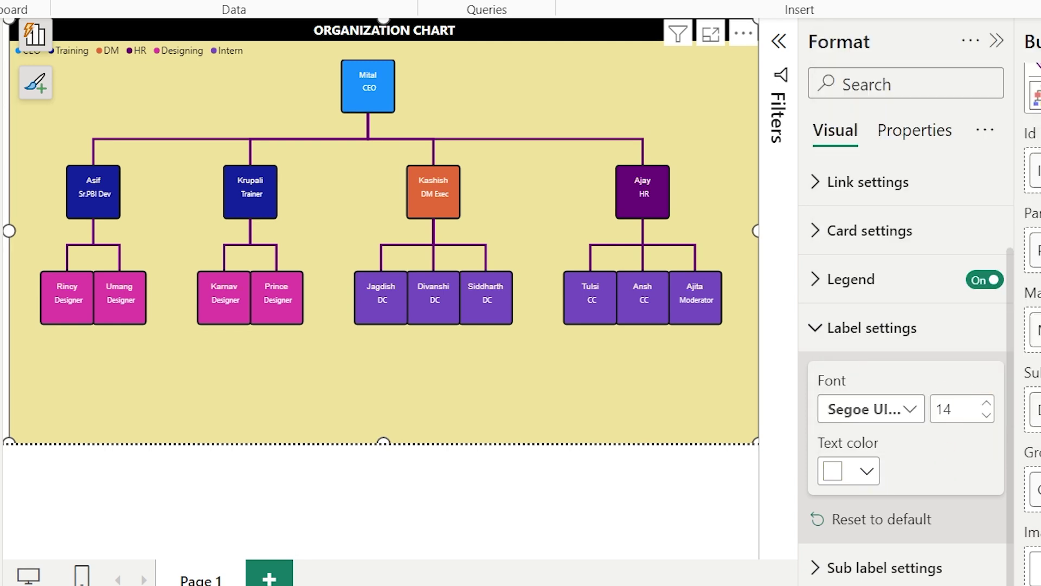
left_click(820, 331)
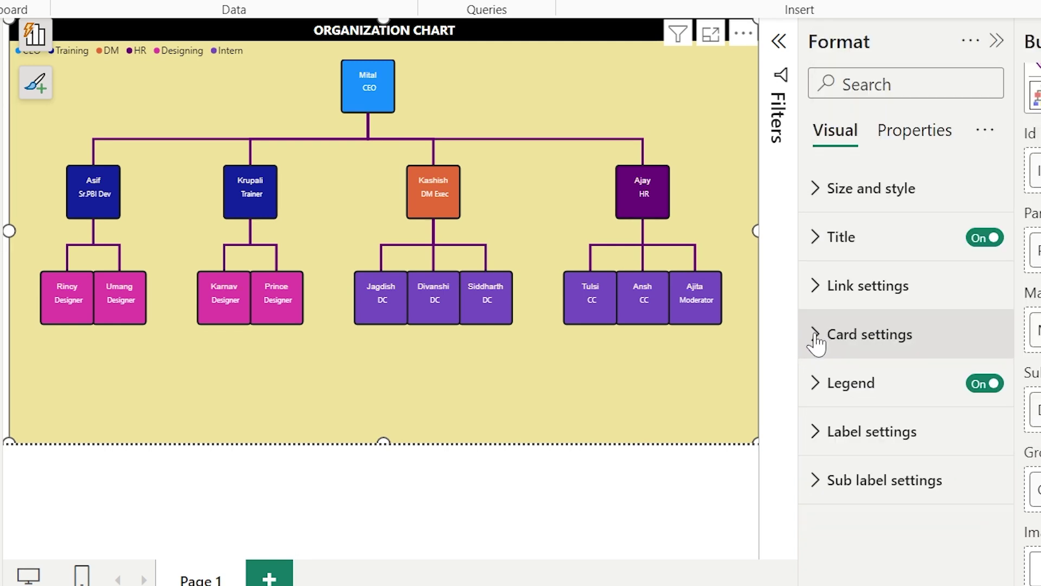
Set the job title sub labels to Segoe UI Bold.
left_click(816, 482)
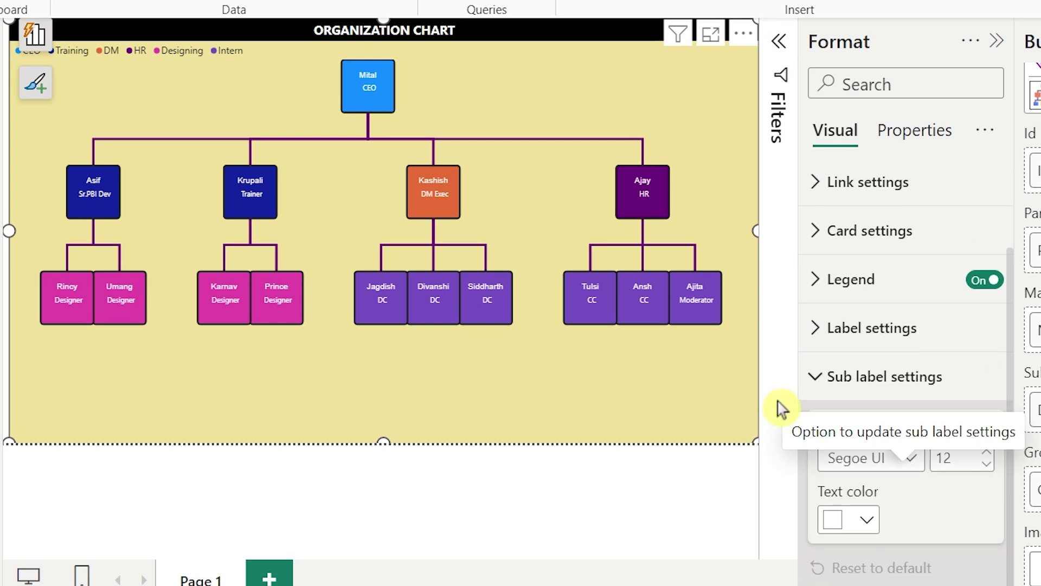
left_click(896, 465)
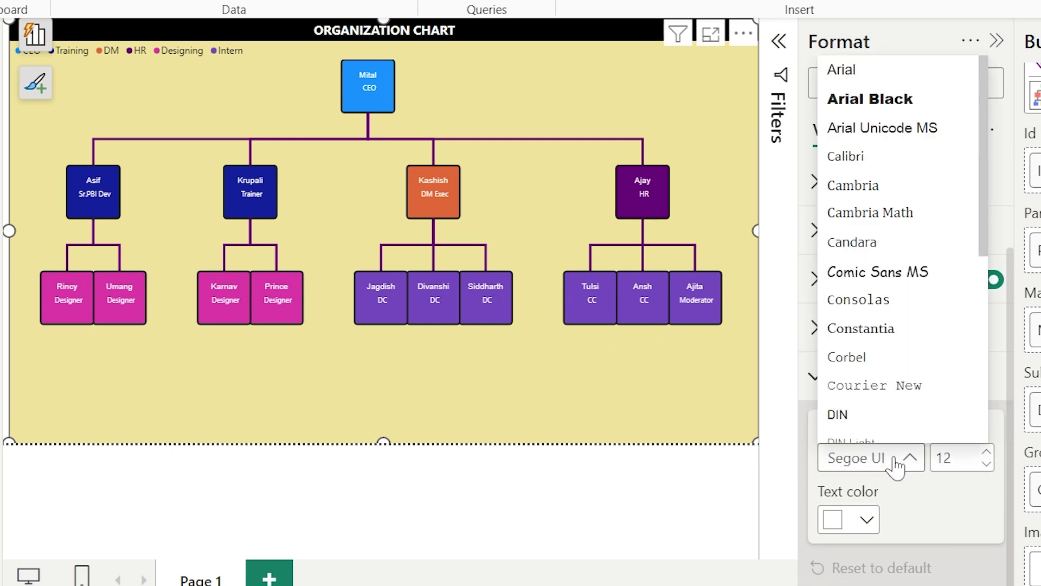
scroll(902, 333, "down", 5)
left_click(911, 277)
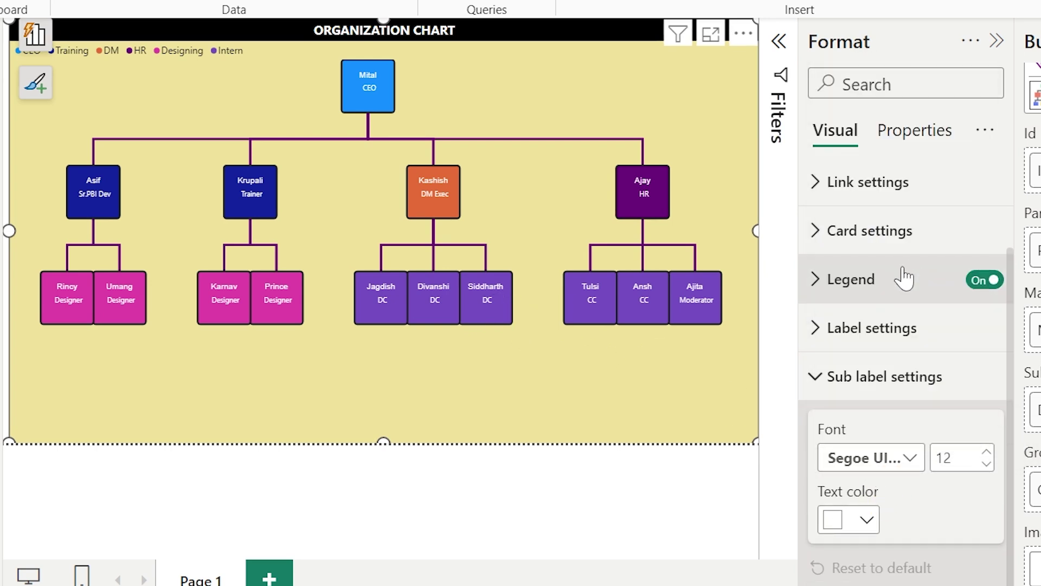